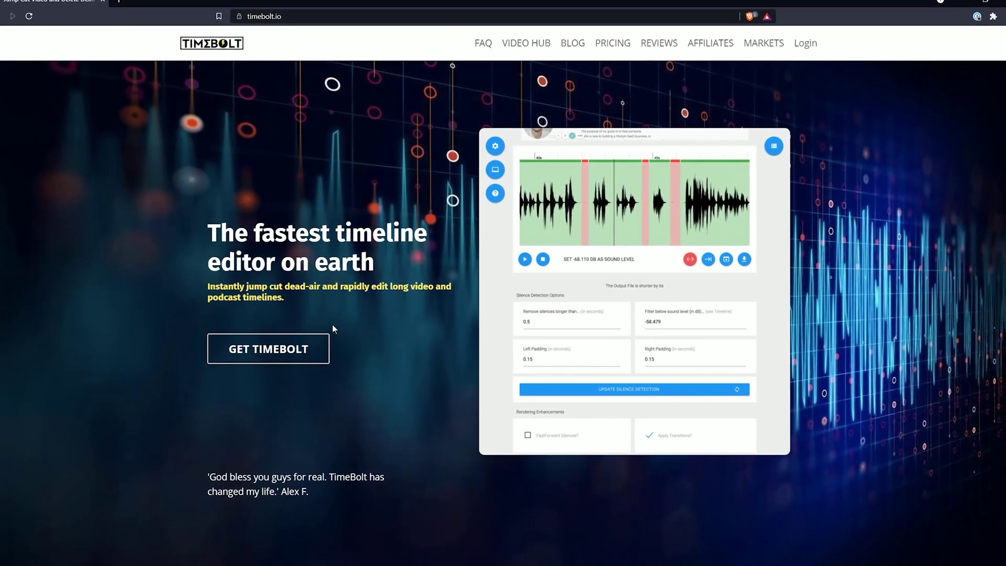
Open the Get TimeBolt page from the timebolt.io home page.
left_click(301, 351)
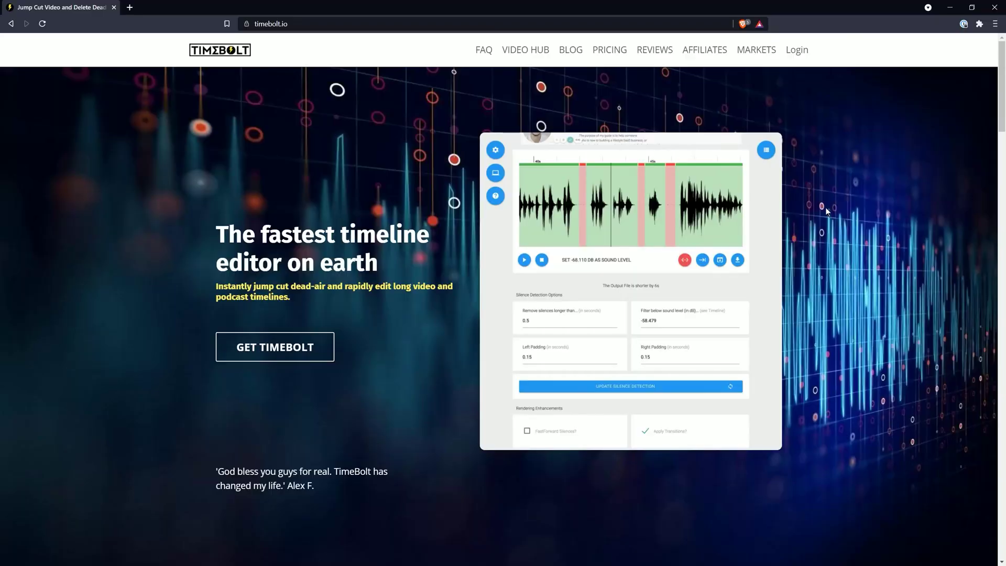
left_click(307, 350)
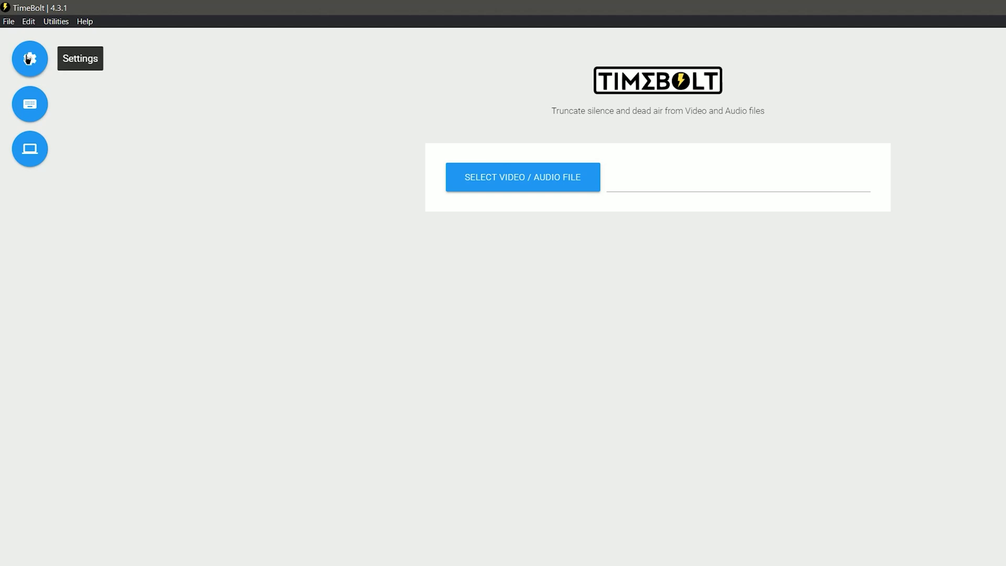
Switch to the TimeBolt app and look through its audio pre-processing, timeline and render settings.
left_click(28, 58)
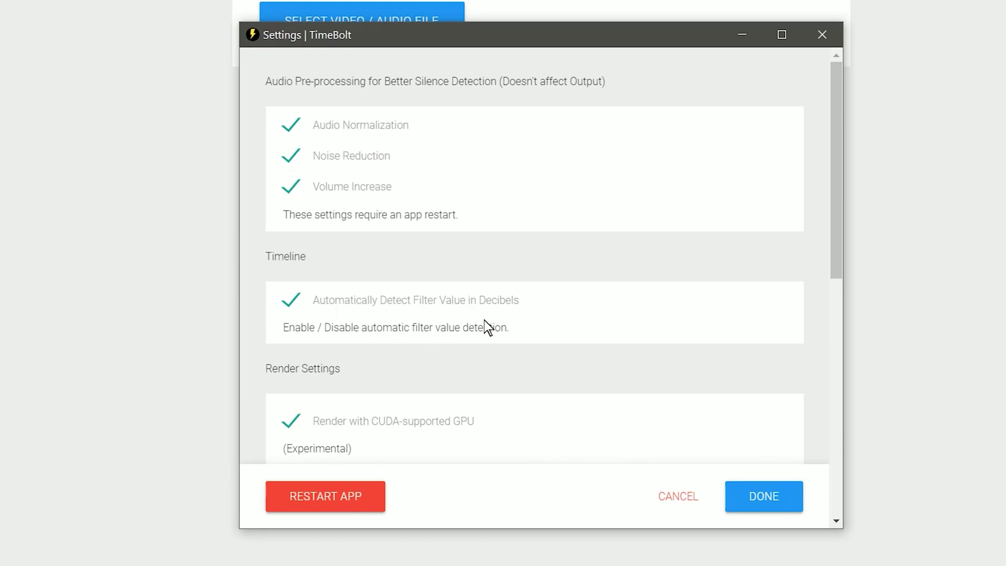
scroll(657, 211, "down", 8)
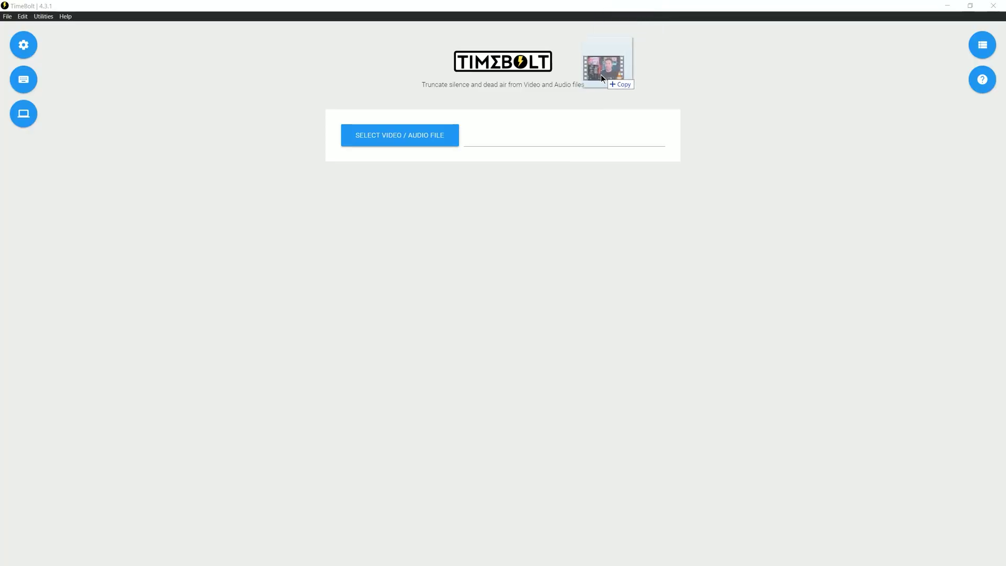
Load the video nft-art.mp4 for silence detection.
left_click_drag(534, 131, 515, 145)
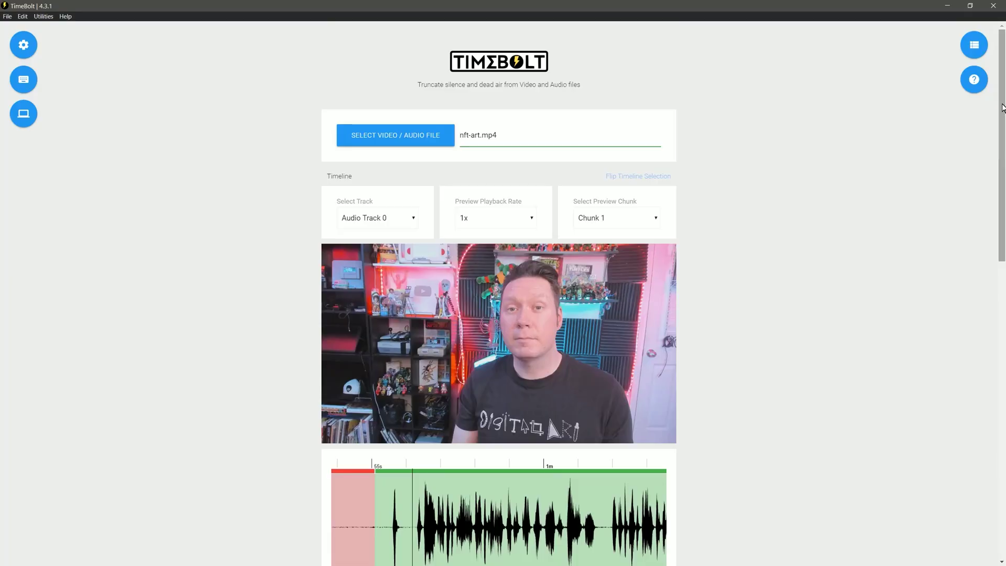
mouse_move(1003, 112)
left_mouse_down()
mouse_move(998, 388)
mouse_move(1003, 110)
left_mouse_up()
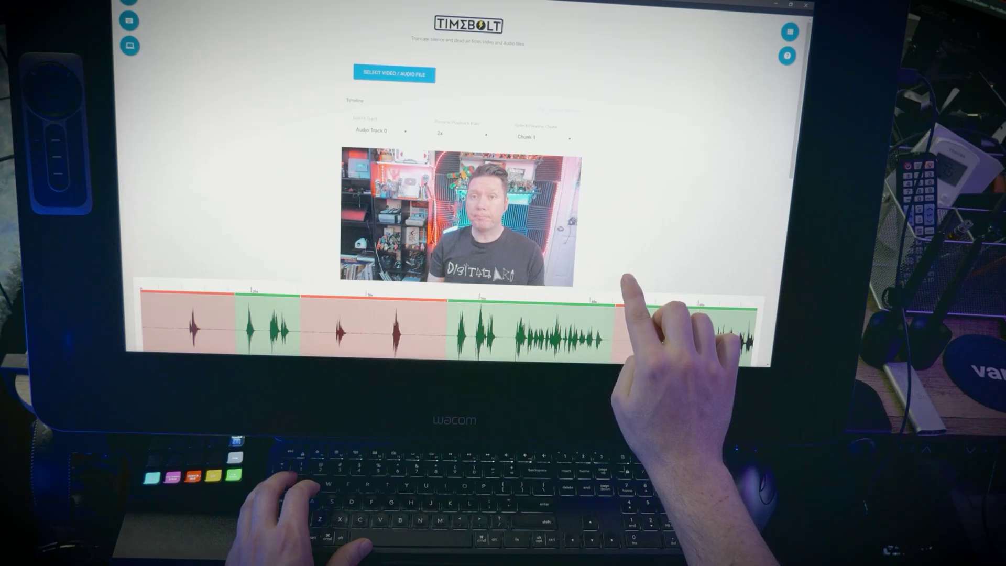
left_click_drag(624, 280, 611, 146)
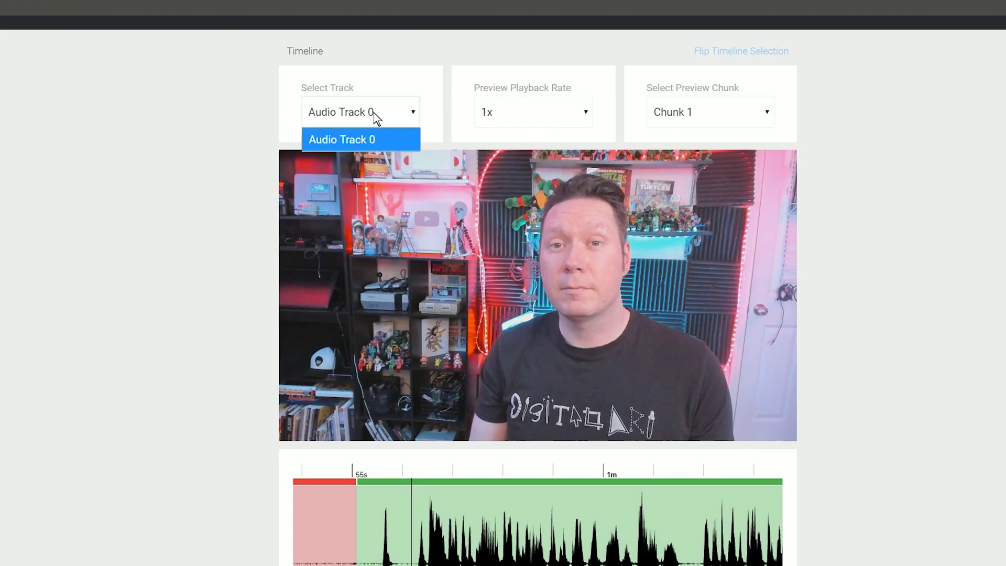
Check the available options for the audio track, preview playback rate and preview chunk.
left_click(392, 90)
left_click(589, 111)
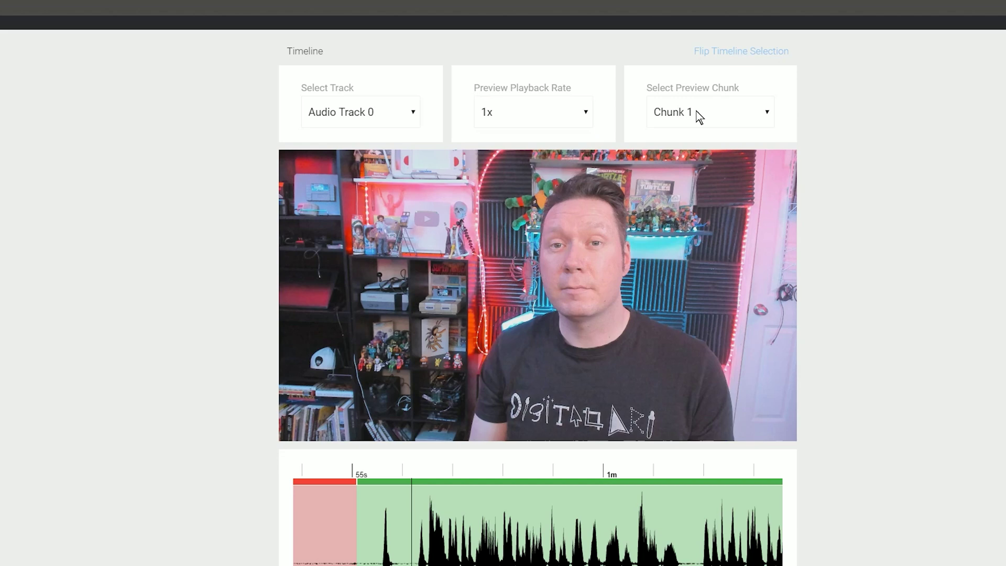
left_click(727, 113)
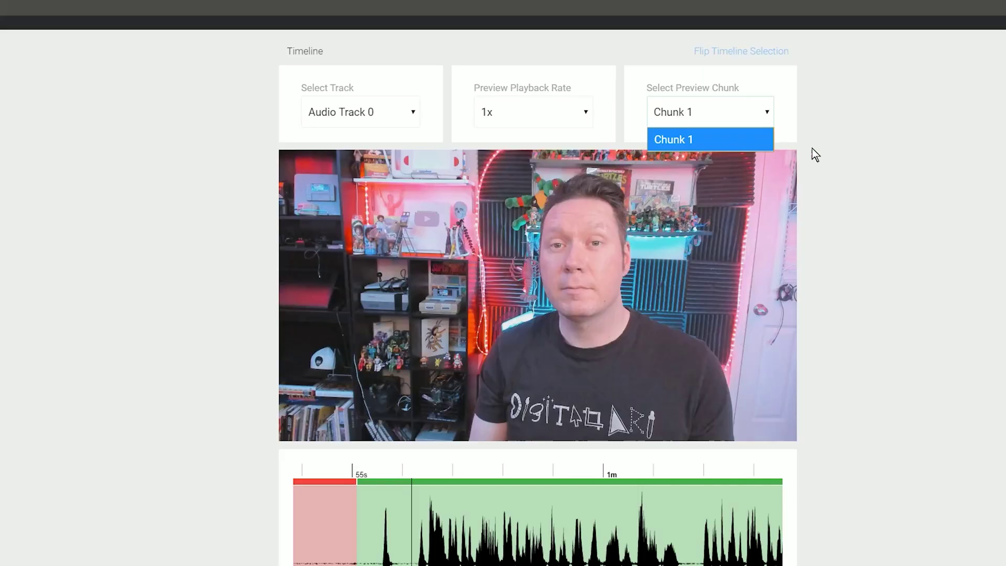
left_click(823, 154)
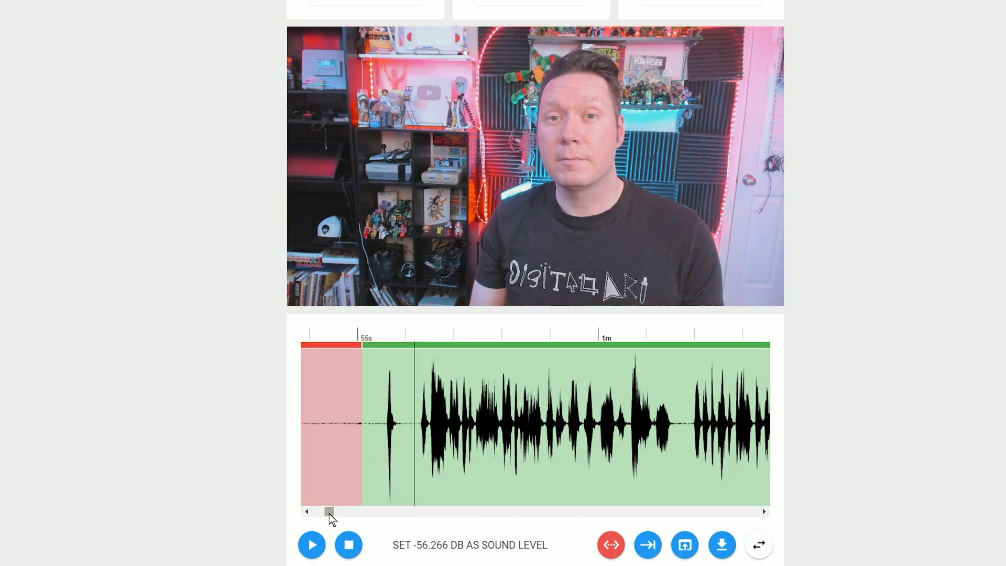
Inspect the kept and cut segments in the first minute of the timeline and preview the playback.
left_click_drag(331, 514, 331, 513)
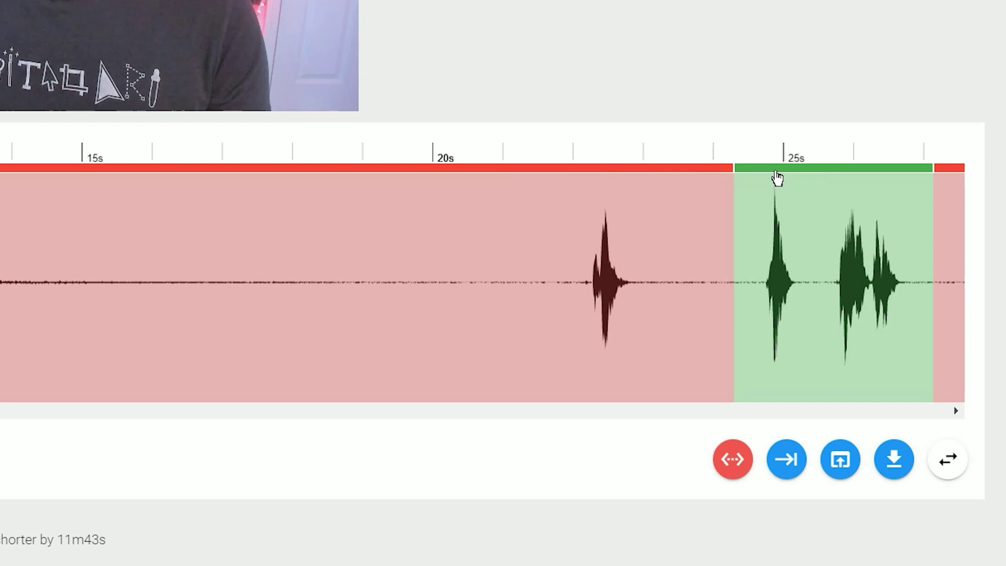
mouse_move(773, 175)
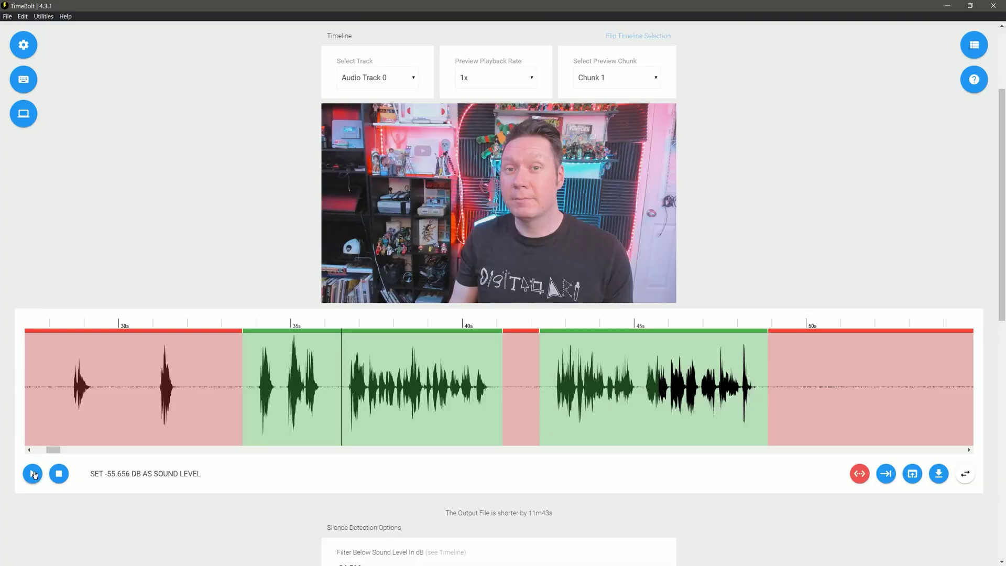
left_click(33, 474)
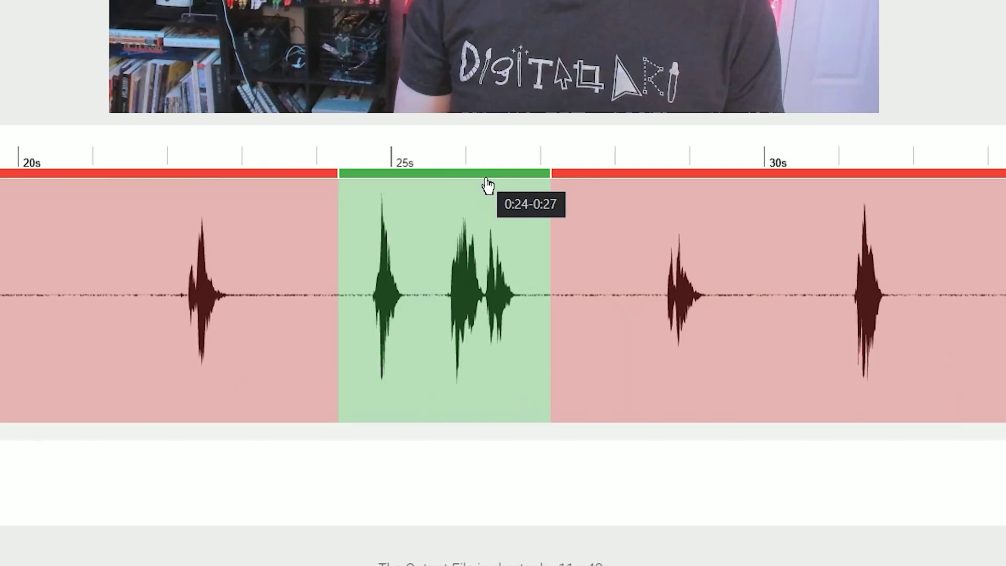
Toggle the cut status of the 0:24-0:27 segment and leave it marked for removal.
left_click(285, 179)
left_click(296, 179)
left_click(407, 179)
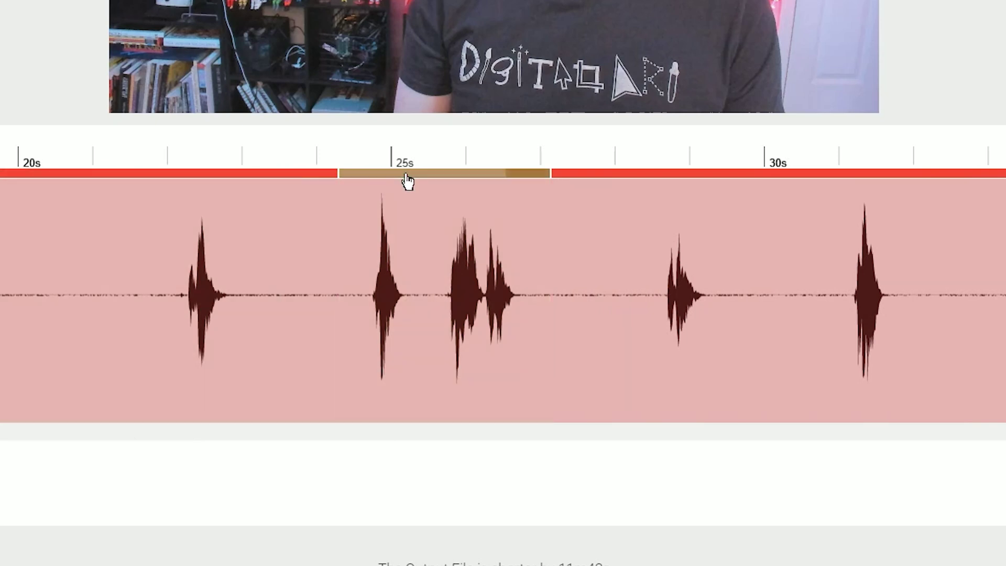
left_click(408, 181)
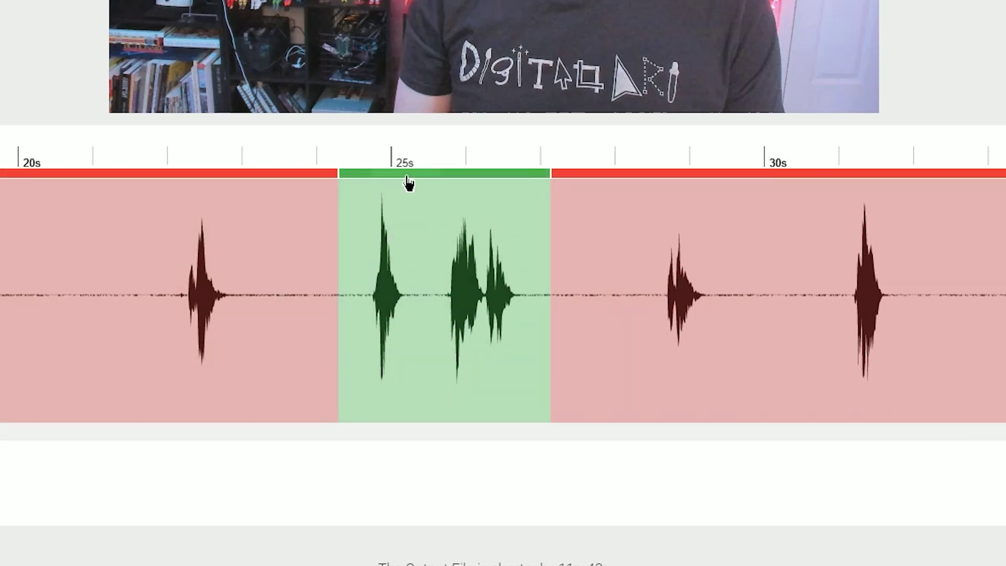
left_click(409, 181)
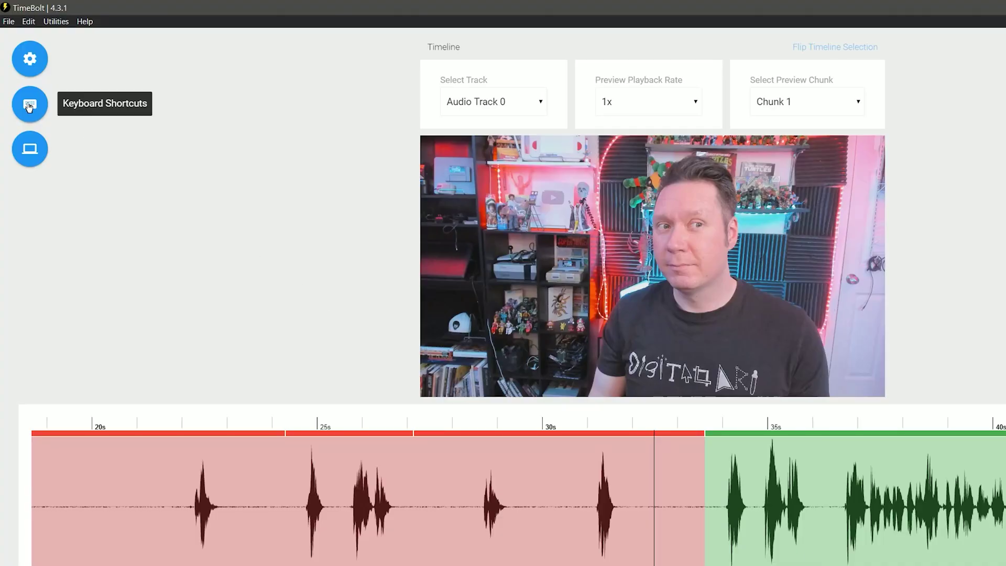
Look through the list of keyboard shortcuts for timeline editing and frame navigation, and close it.
left_click(30, 105)
scroll(879, 225, "down", 8)
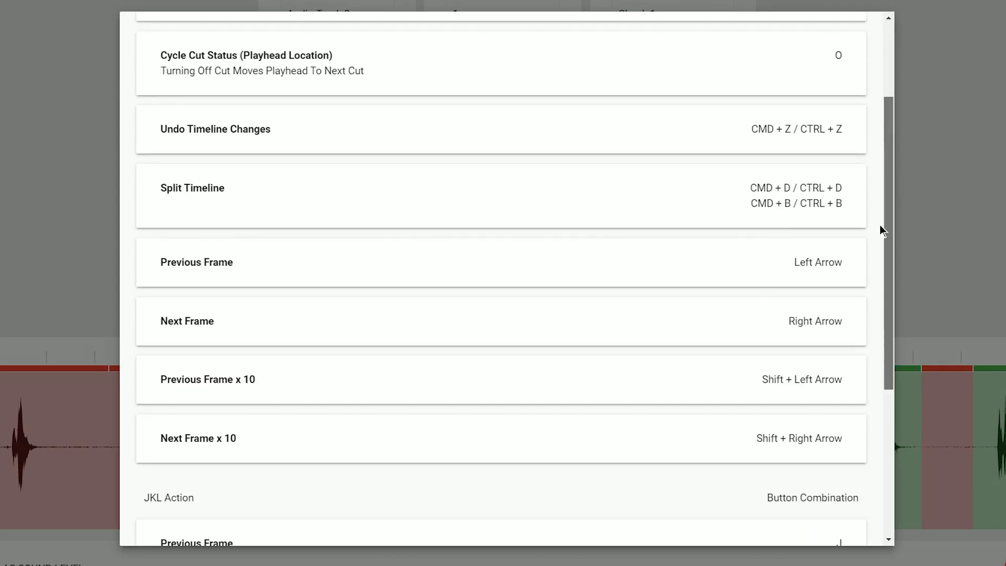
left_click(910, 352)
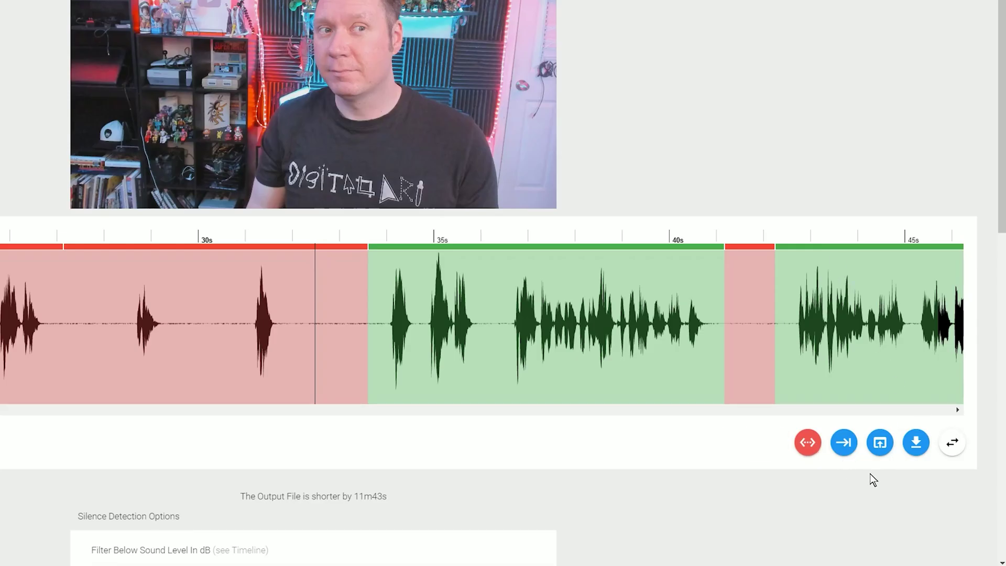
Split the kept segment at about 36.4 seconds and mark the part before the split for removal.
left_click(503, 335)
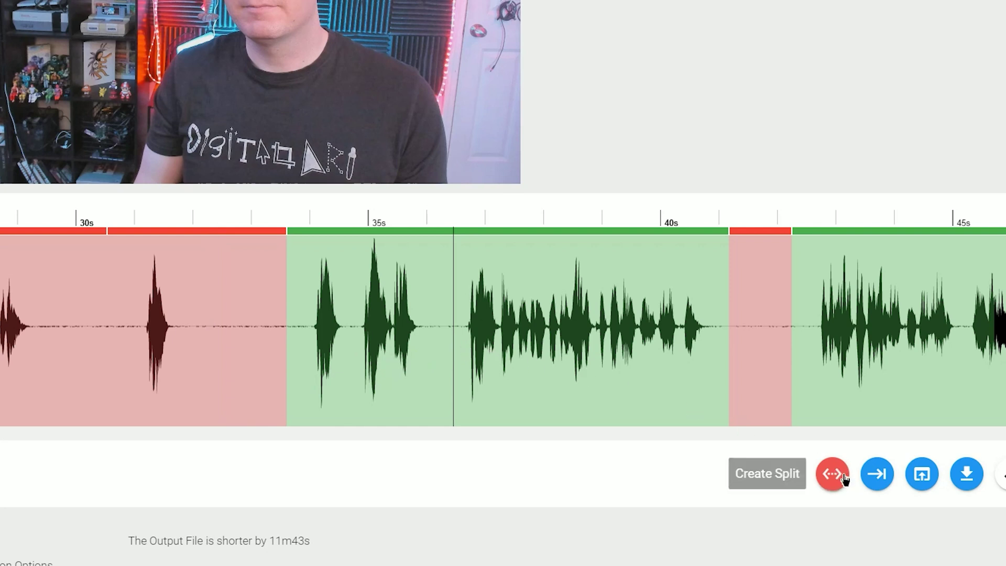
left_click(437, 234)
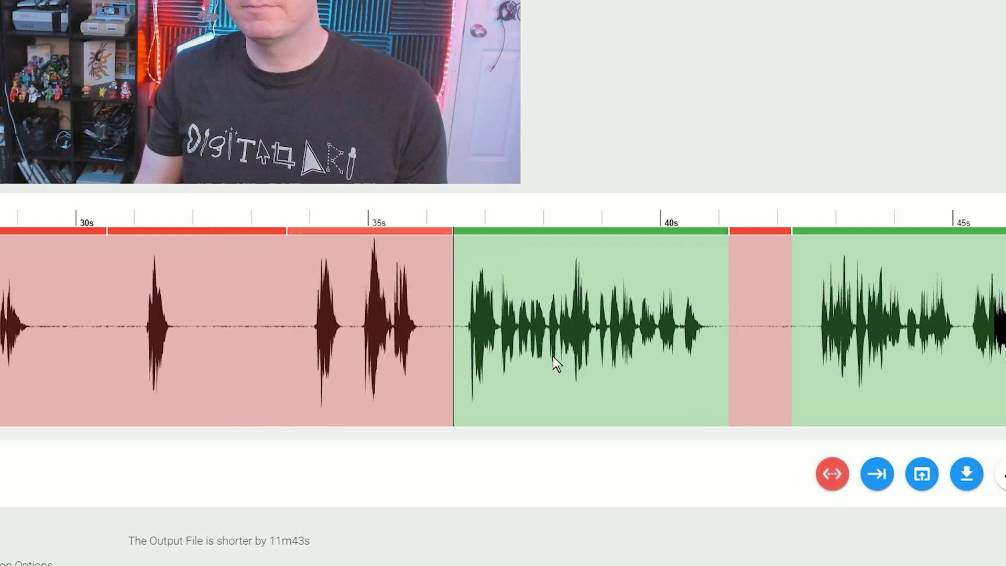
Try to shift the timeline cuts by 1 second.
left_click(882, 478)
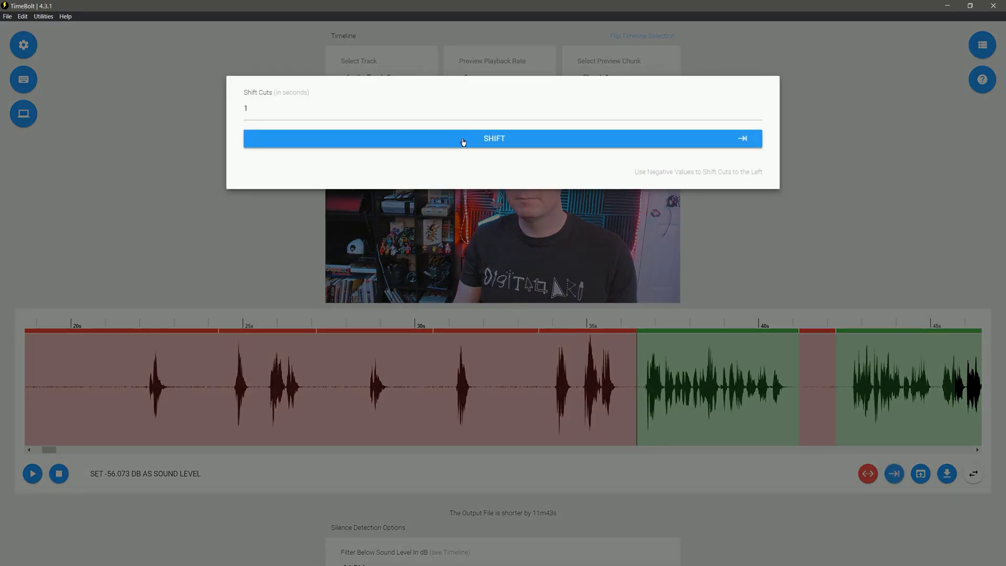
left_click(465, 142)
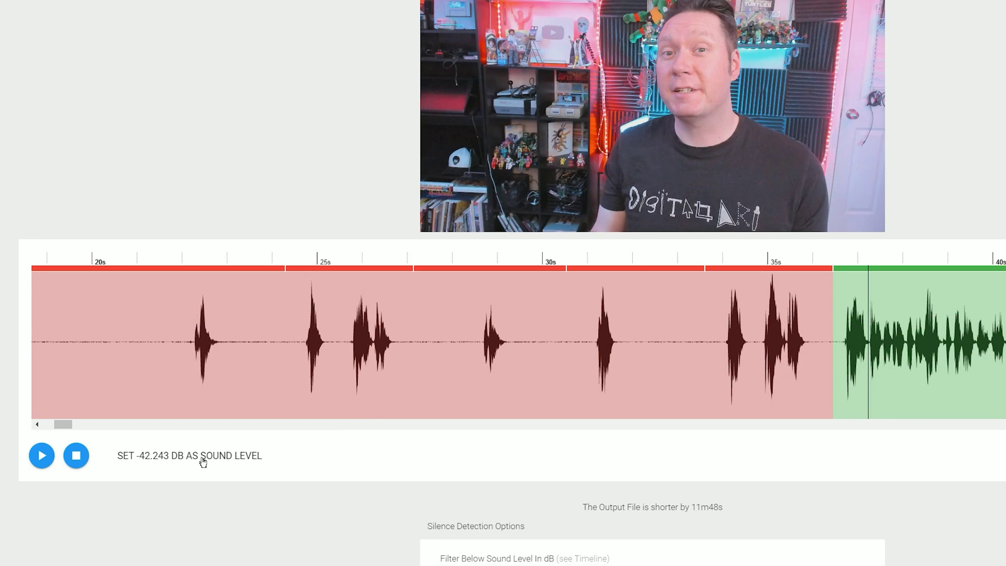
Examine the silence detection options for sound level filter, silence length, shortest detection, and left and right padding.
left_click(494, 293)
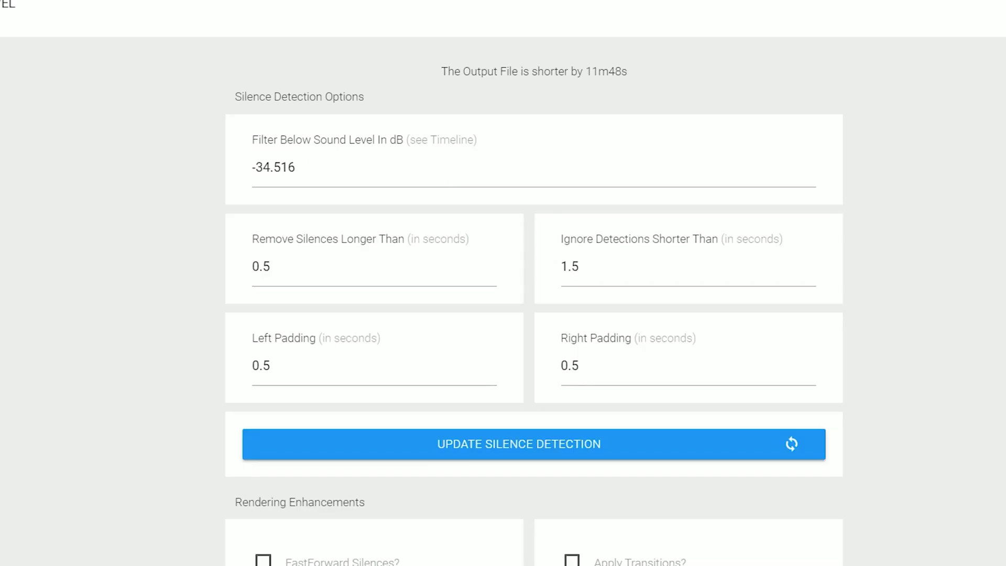
left_click_drag(295, 167, 272, 168)
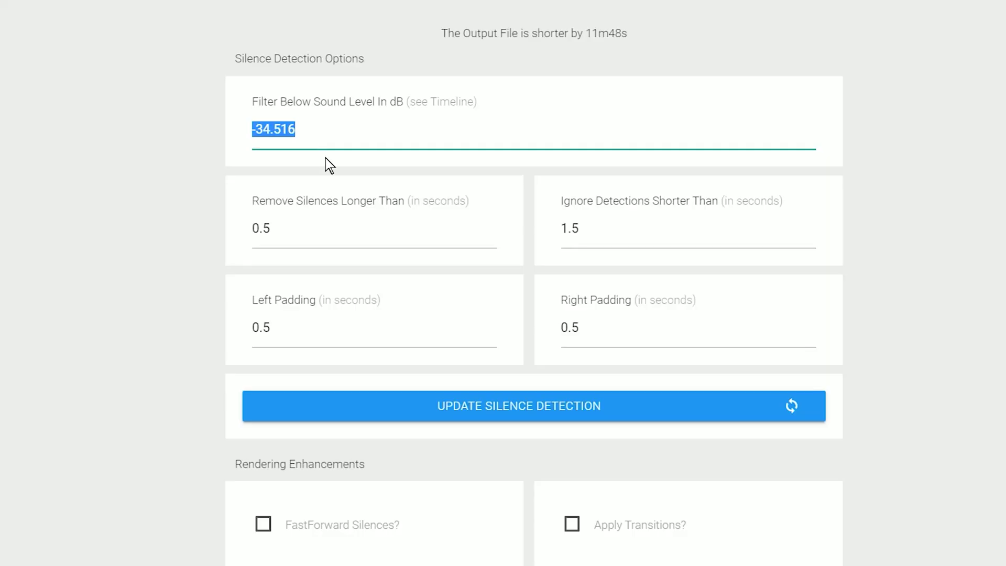
left_click(292, 233)
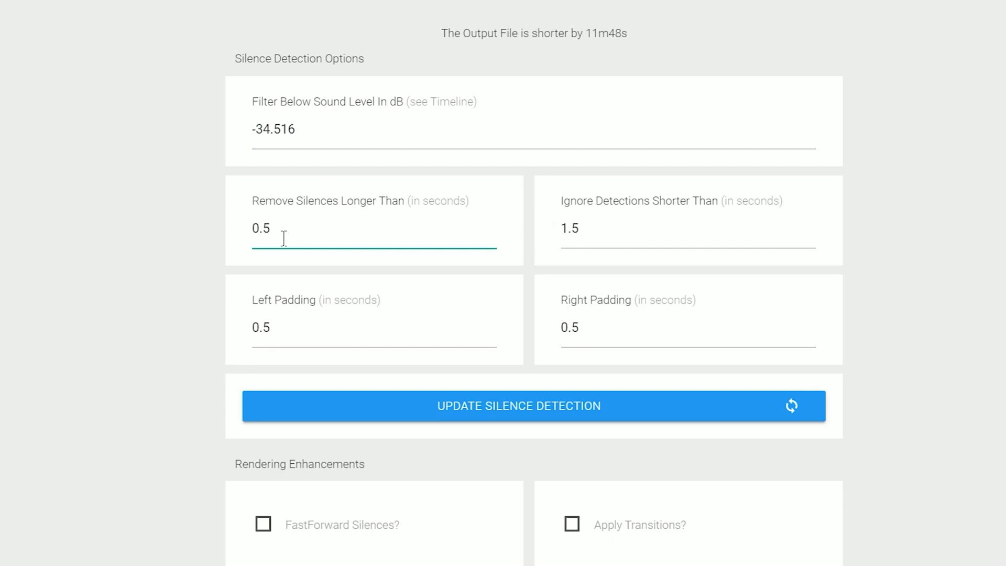
left_click(599, 232)
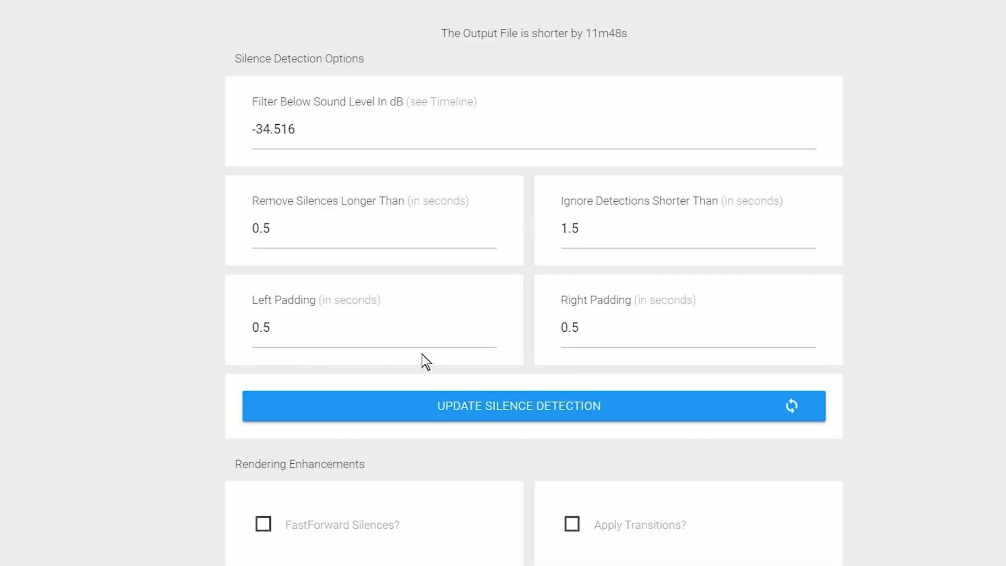
left_click(281, 329)
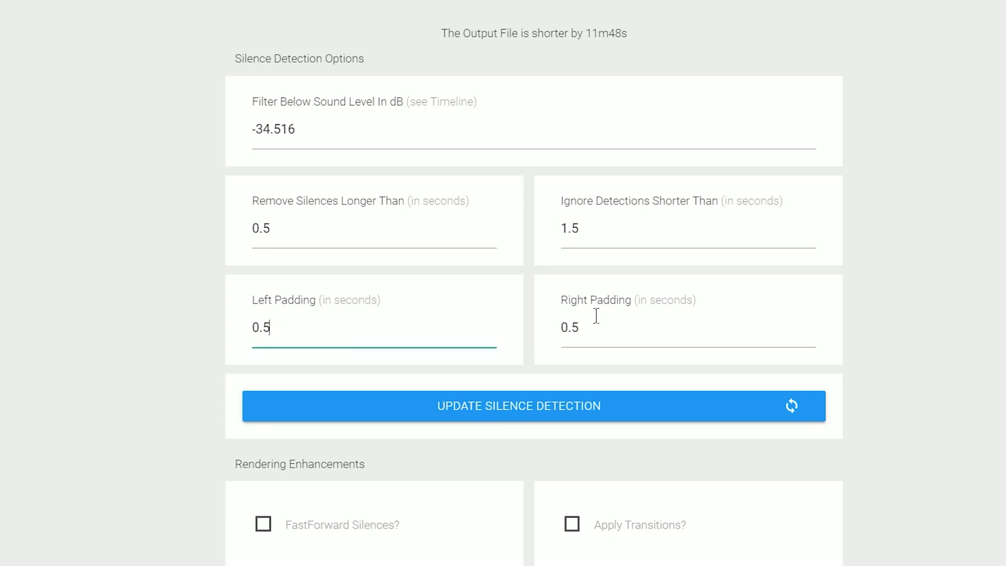
left_click(609, 324)
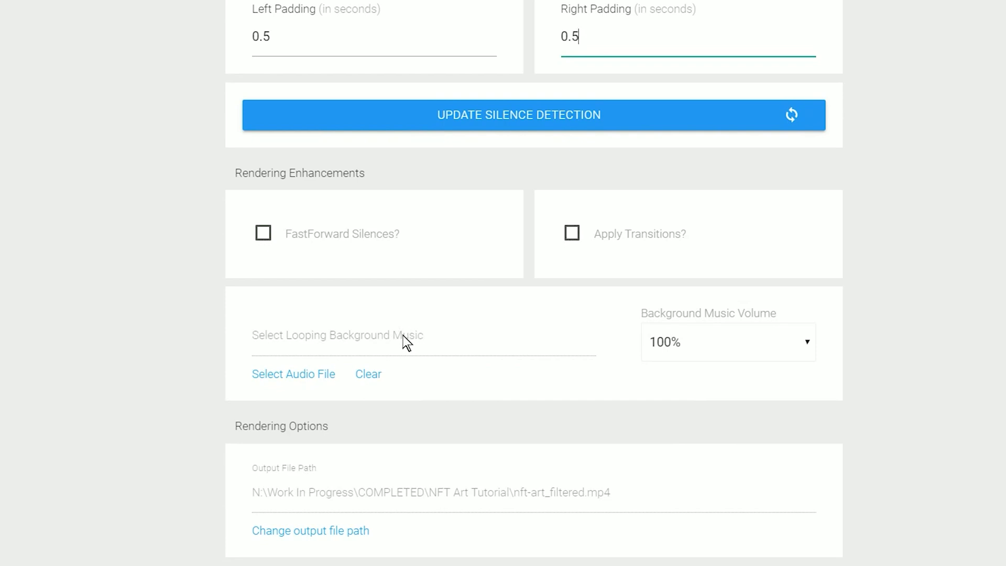
Look over the rendering options and open the additional choices beside the render queue option.
scroll(404, 335, "down", 4)
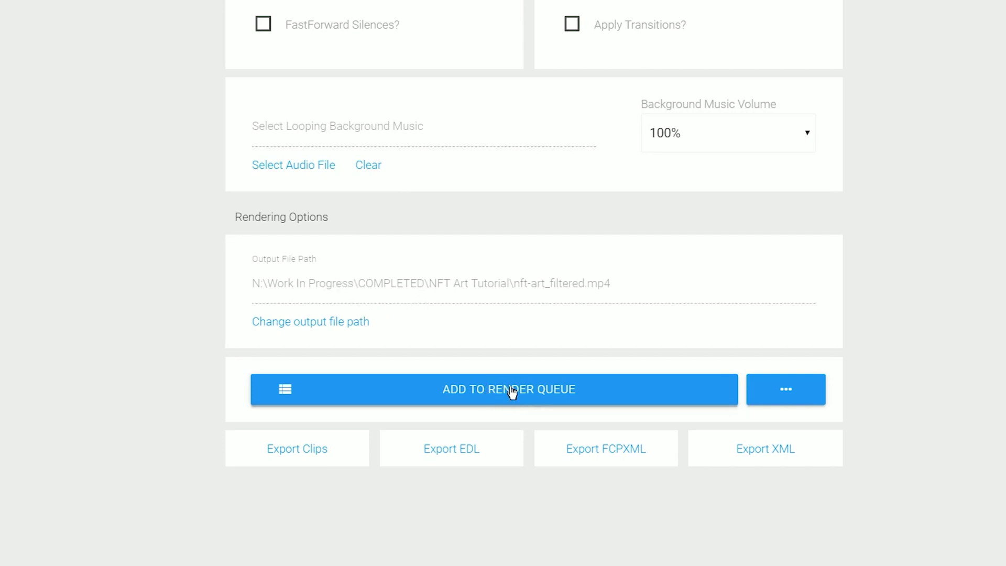
left_click(787, 391)
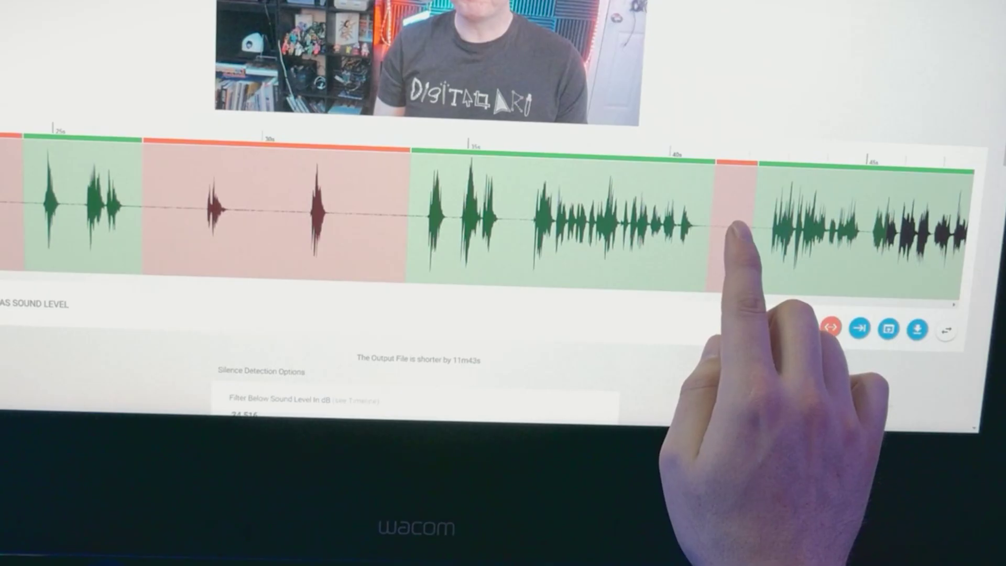
Review the kept and cut segments along the timeline from about 25 seconds onward, toggling the preview playback.
left_click_drag(714, 244, 505, 244)
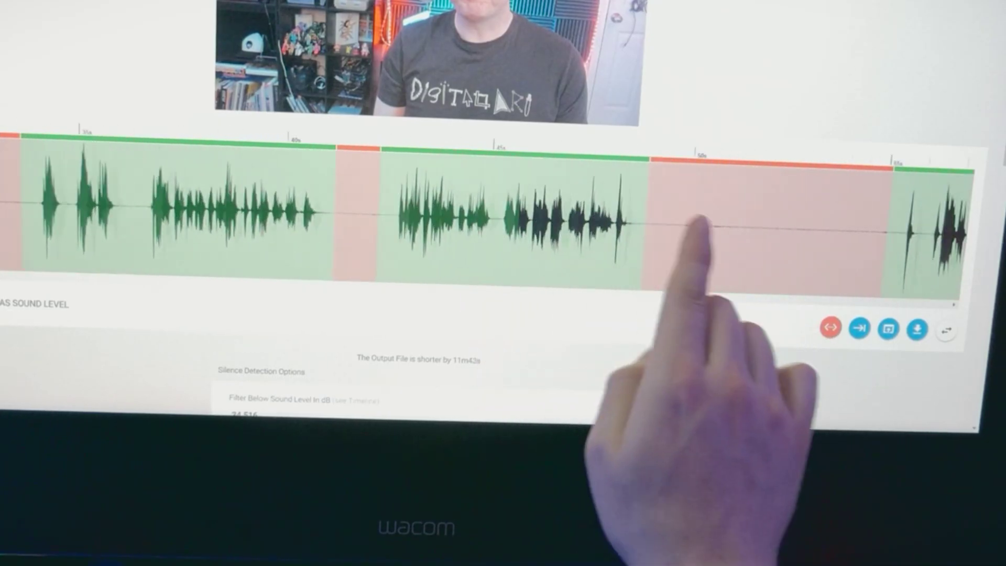
left_click_drag(698, 225, 471, 243)
left_click_drag(776, 235, 471, 256)
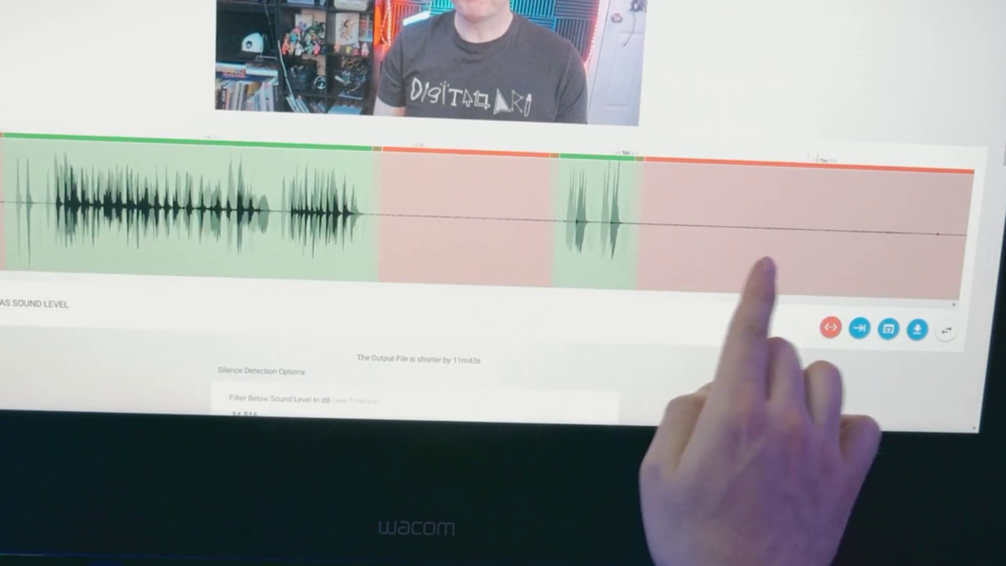
left_click_drag(765, 257, 508, 257)
left_click_drag(765, 243, 498, 257)
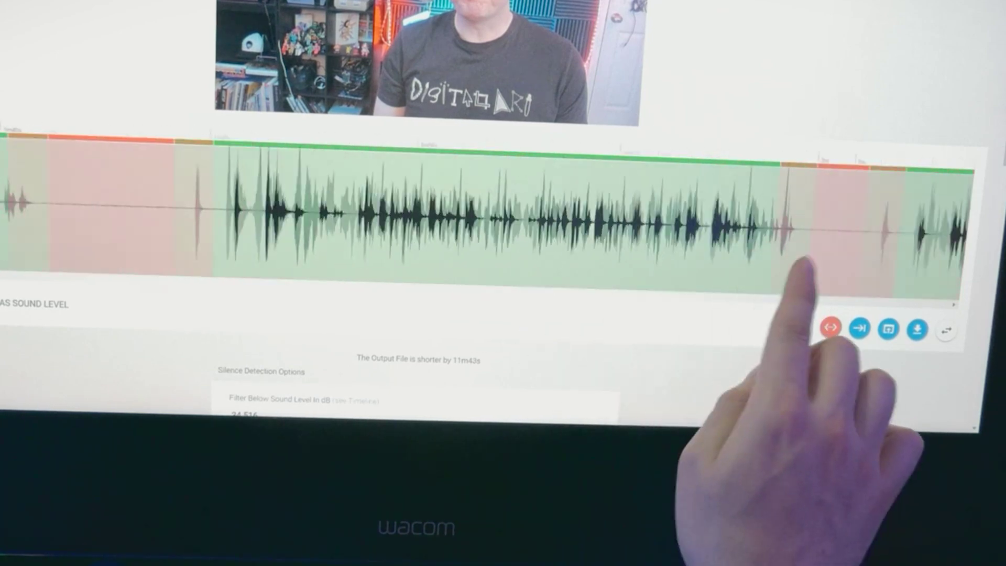
left_click_drag(803, 259, 696, 259)
left_click_drag(849, 259, 775, 265)
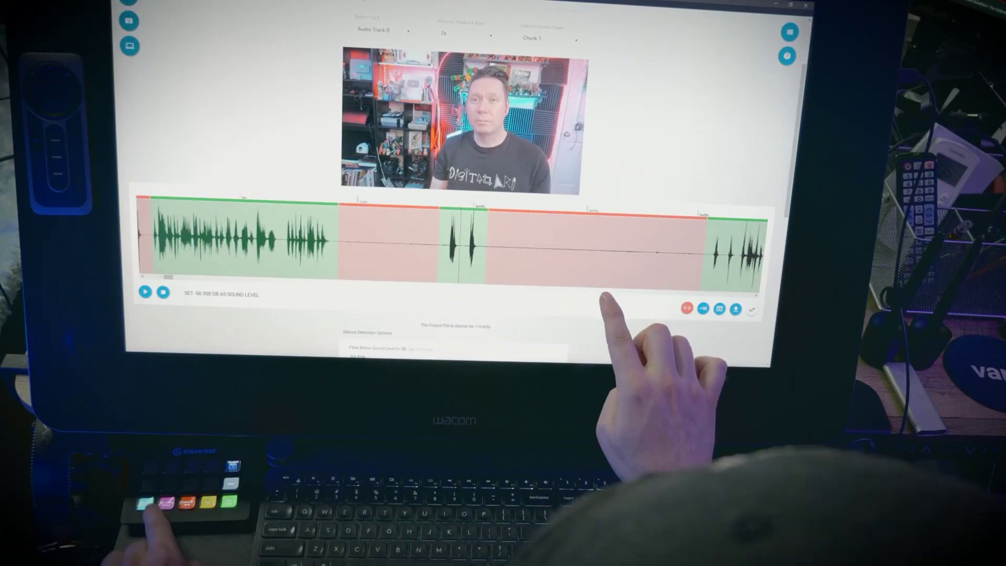
key("space")
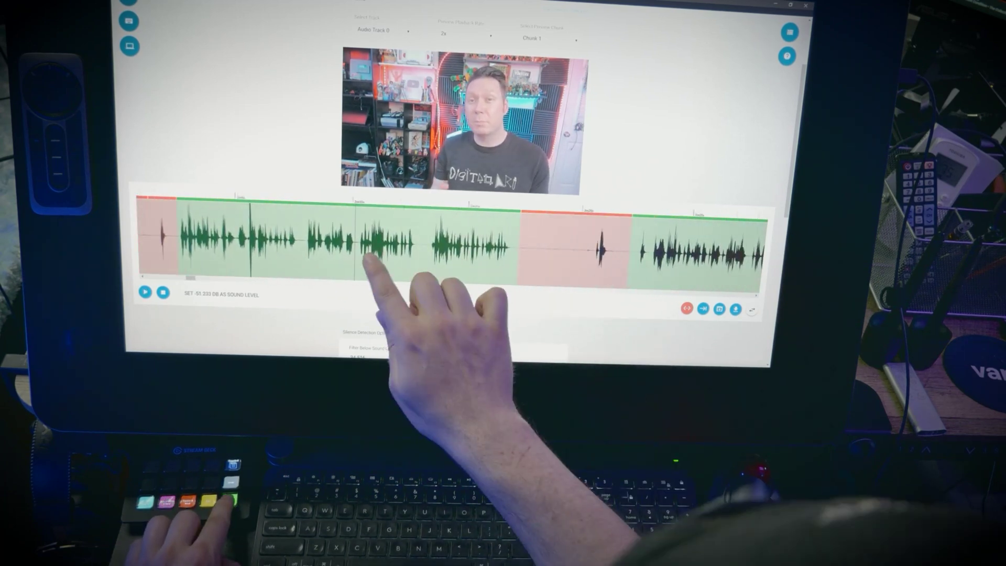
Preview the recording and examine the kept and cut segments along the timeline.
left_click(369, 256)
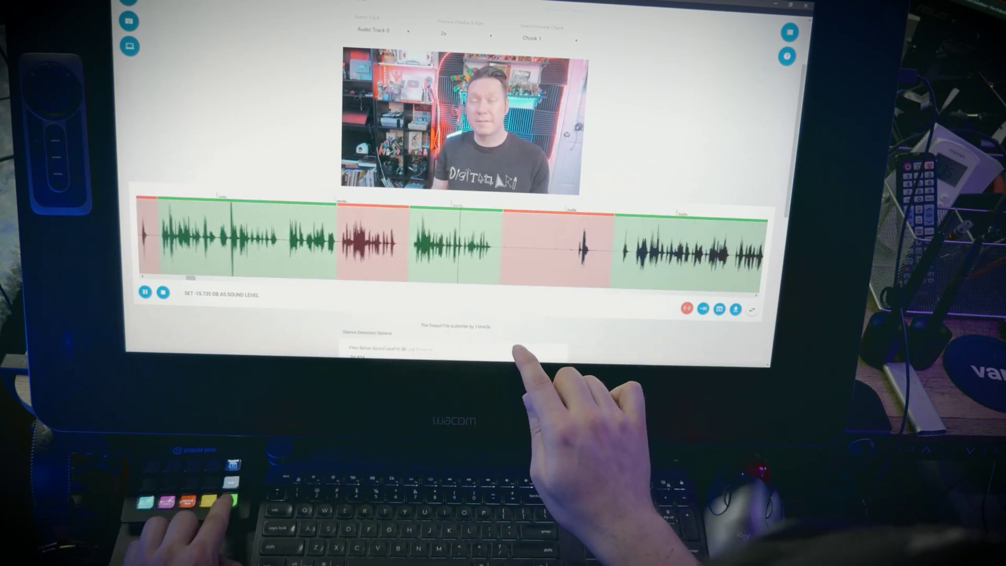
left_click(735, 309)
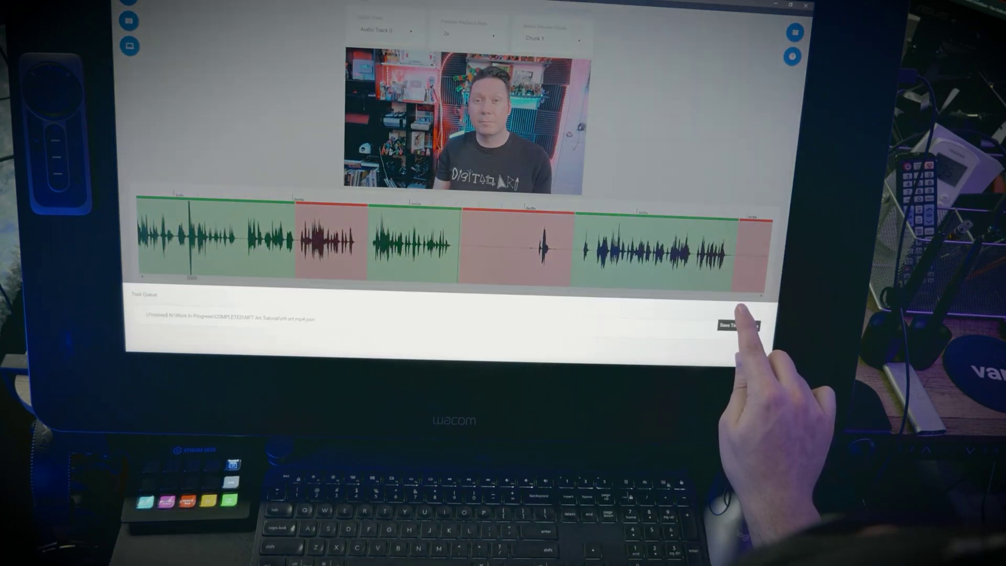
scroll(739, 309, "down", 5)
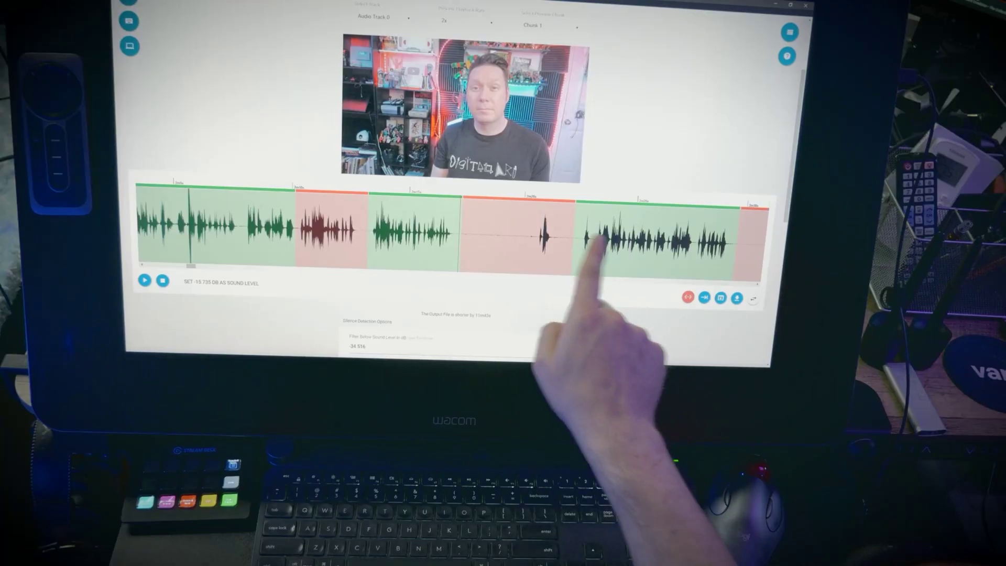
scroll(602, 239, "right", 8)
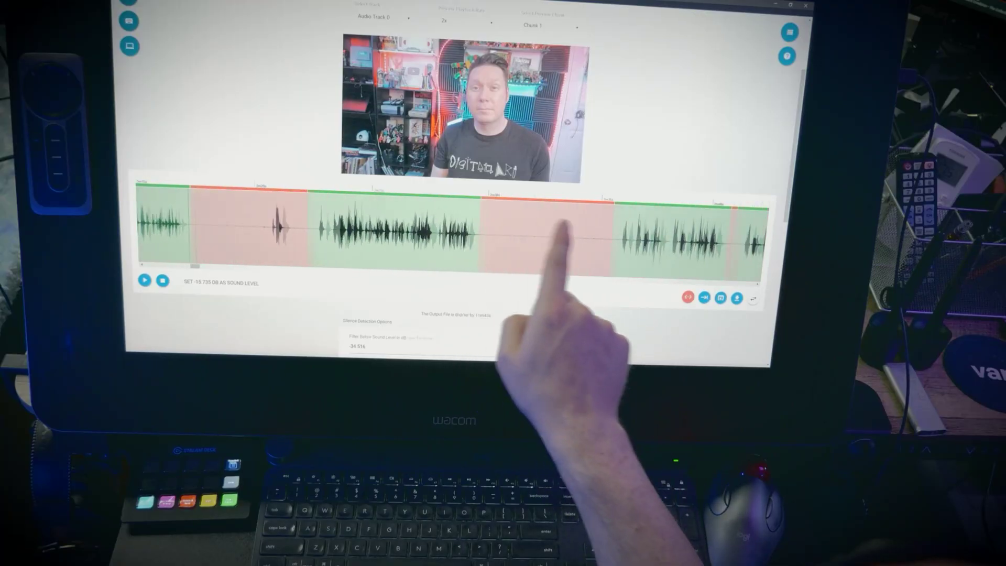
scroll(455, 231, "left", 3)
scroll(658, 249, "right", 5)
scroll(282, 225, "left", 5)
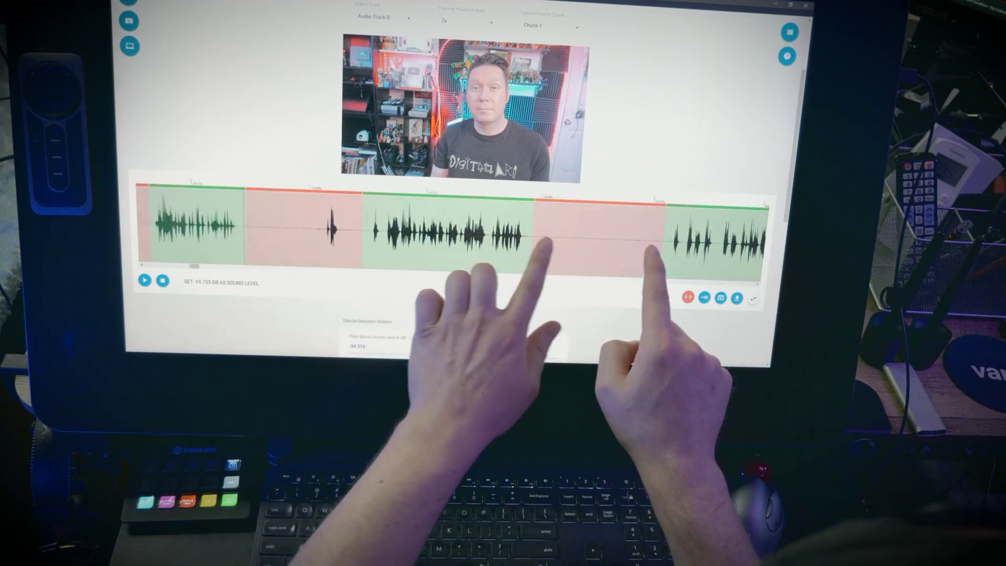
scroll(543, 238, "right", 10)
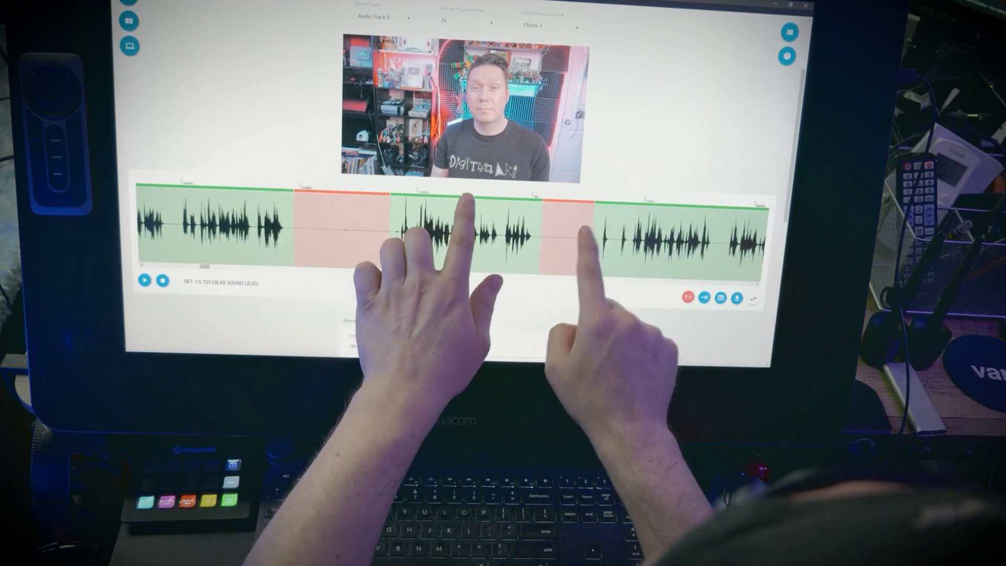
Mark the run of consecutive kept speech segments on the timeline as cut.
left_click(467, 200)
left_click(611, 204)
scroll(582, 236, "left", 3)
left_click(275, 191)
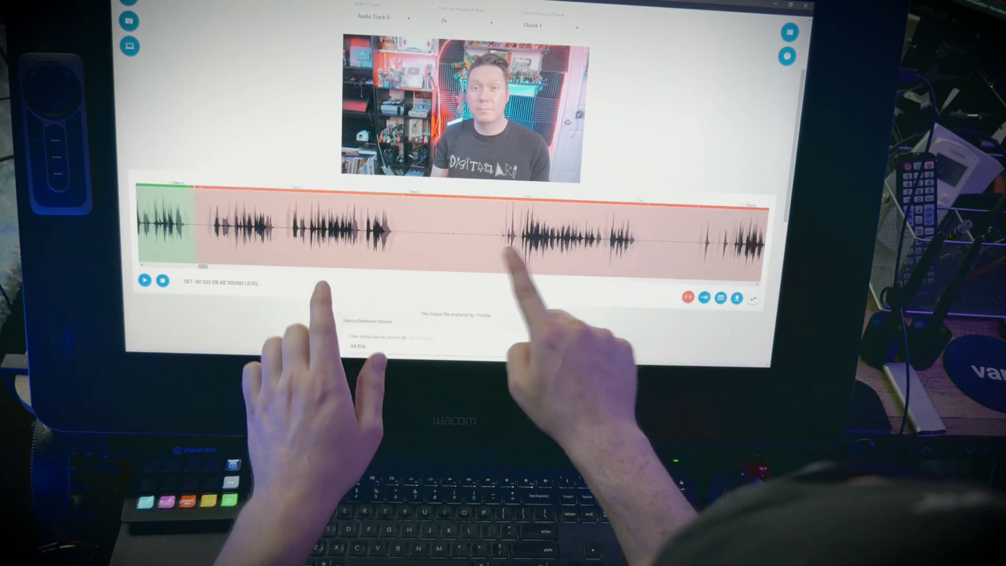
scroll(570, 241, "right", 3)
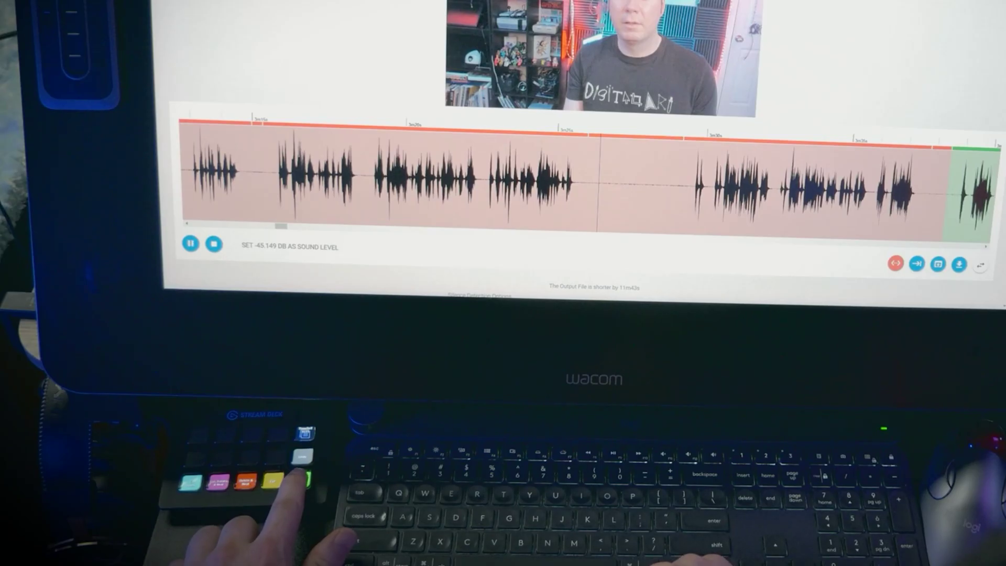
Cut the following unwanted kept segments one after another, advancing the playhead to the start of each next kept segment.
key("space")
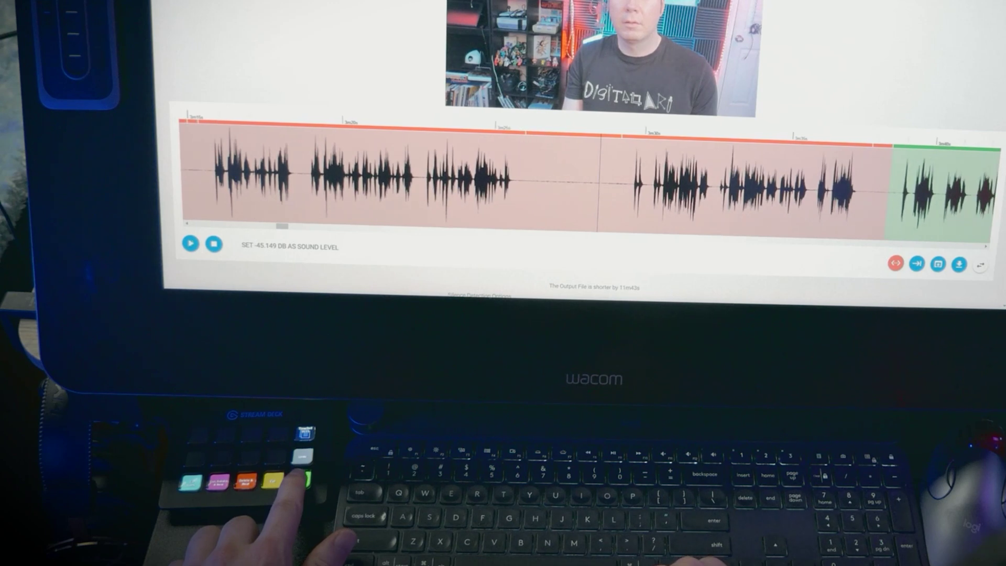
key("c")
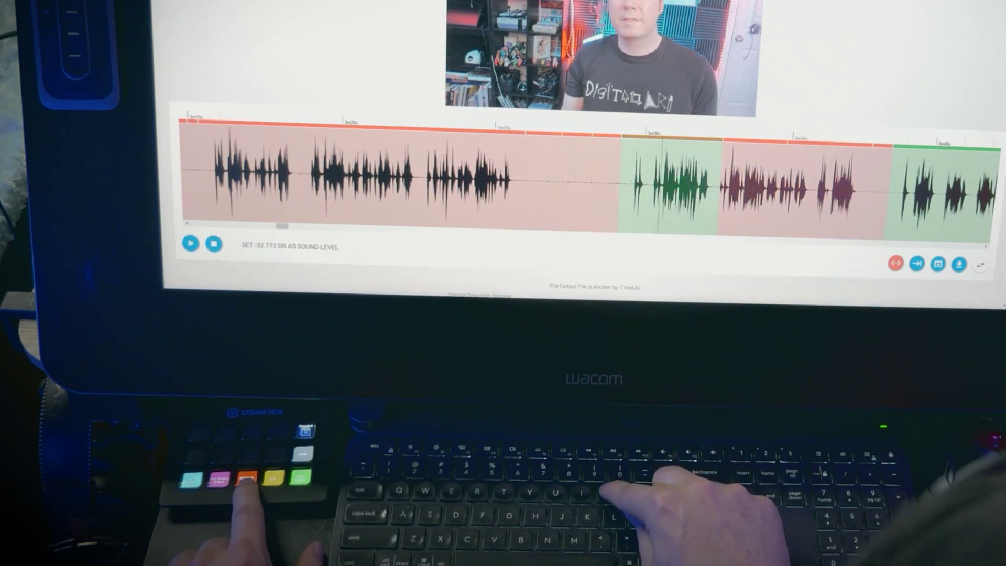
key("o")
key("Right")
key("Right")
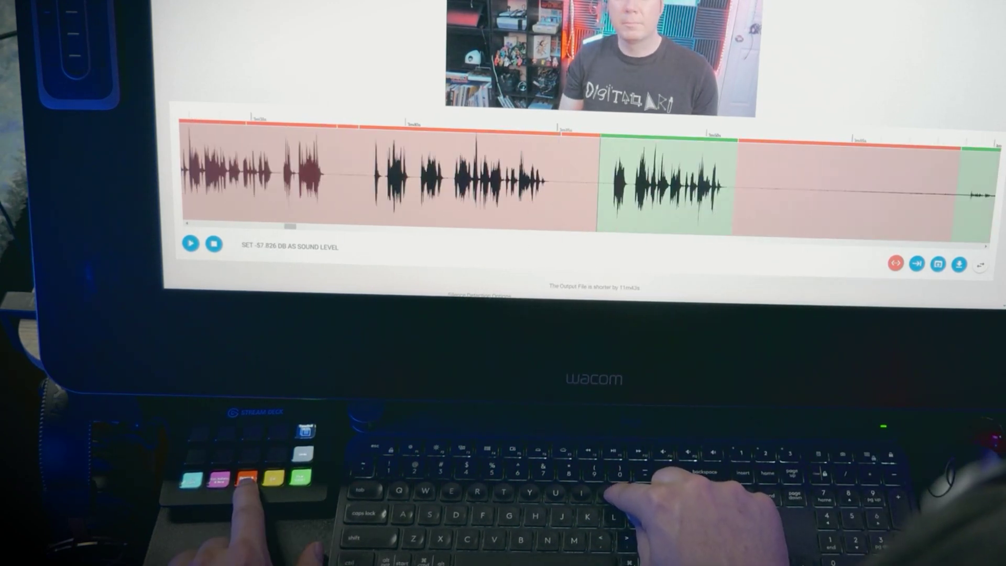
key("Right")
key("Right")
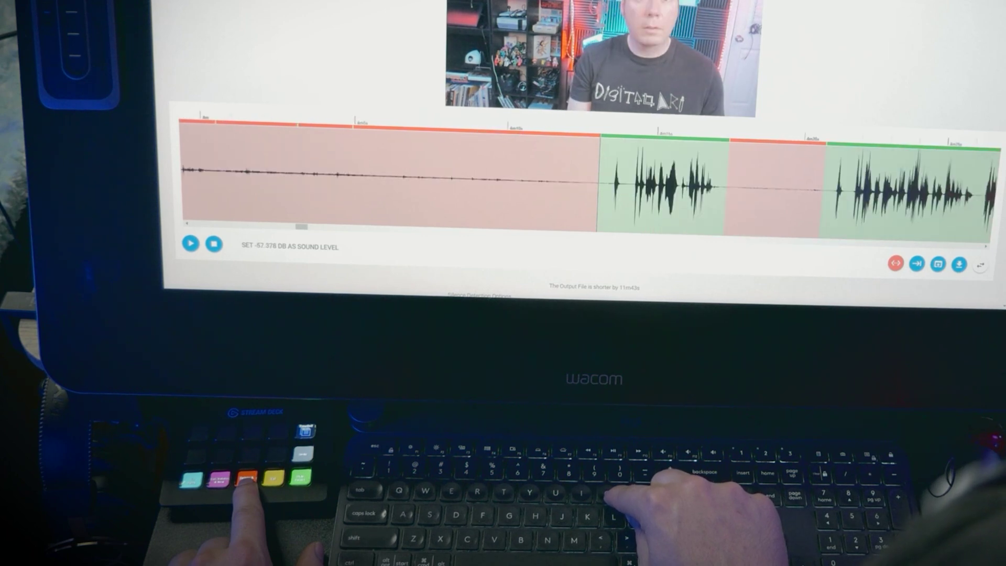
key("Right")
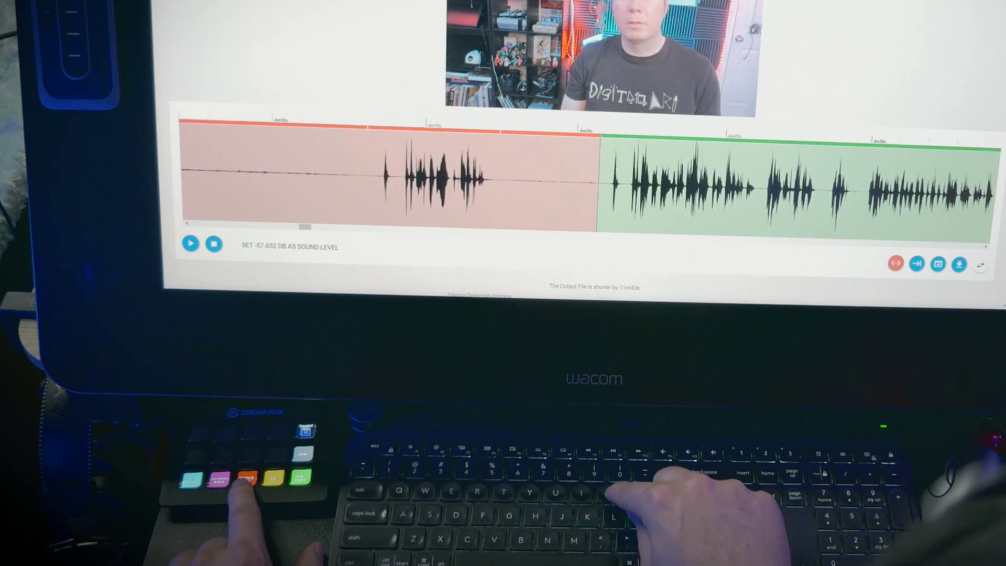
key("Right")
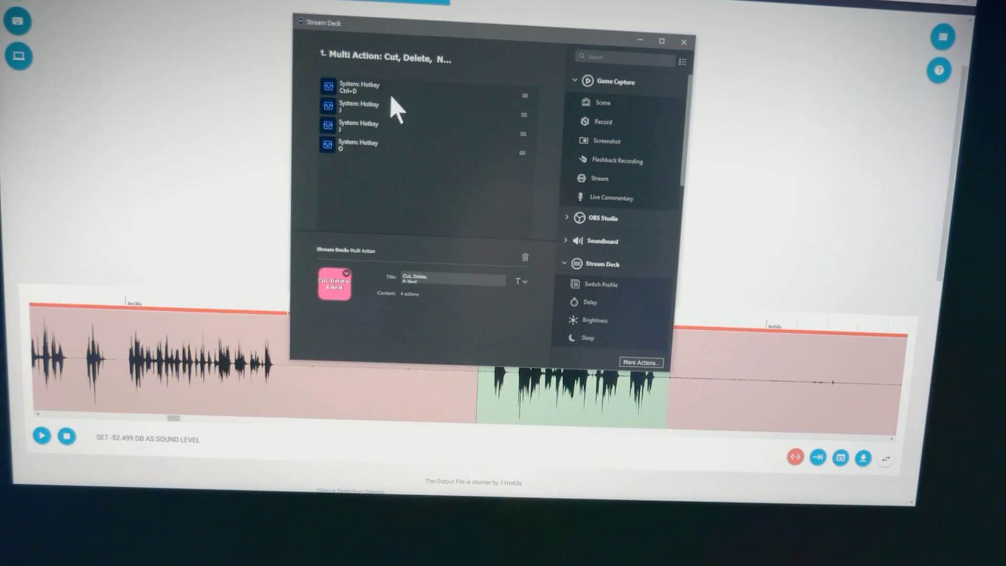
Split the kept segment just after 4m40s behind its first burst of speech and cut the part before the split.
left_click_drag(389, 94, 391, 147)
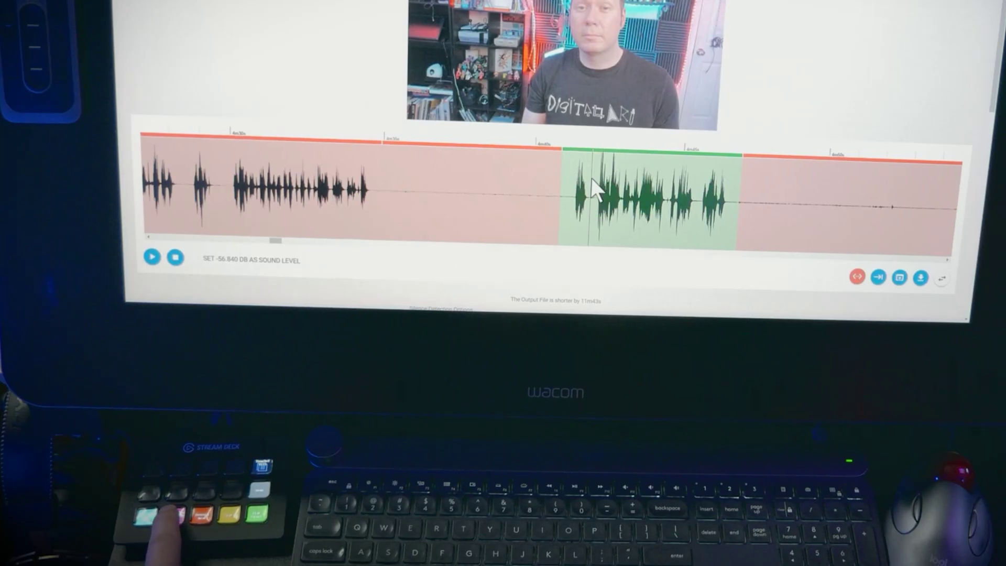
key("Right")
key("Delete")
key("Right")
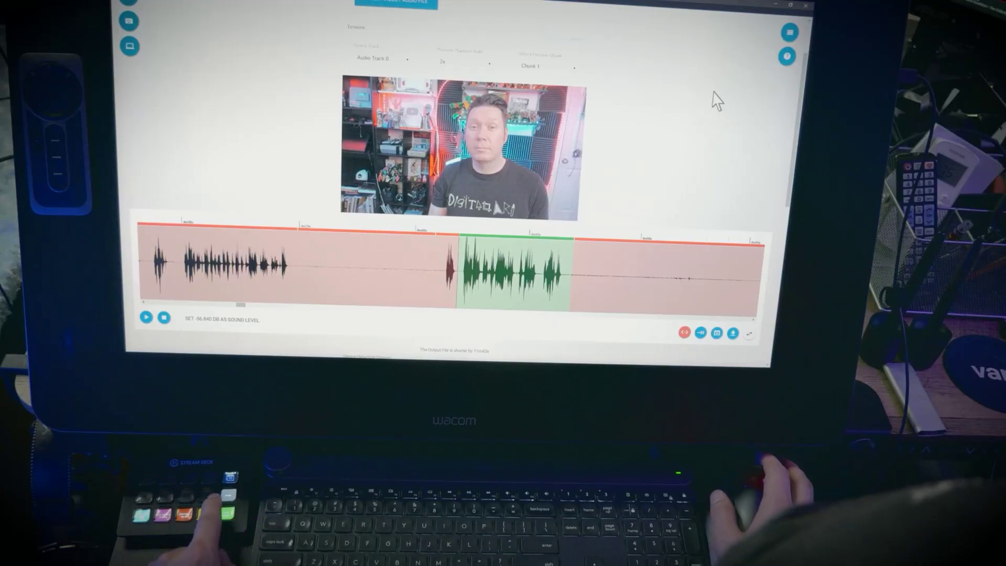
key("Left")
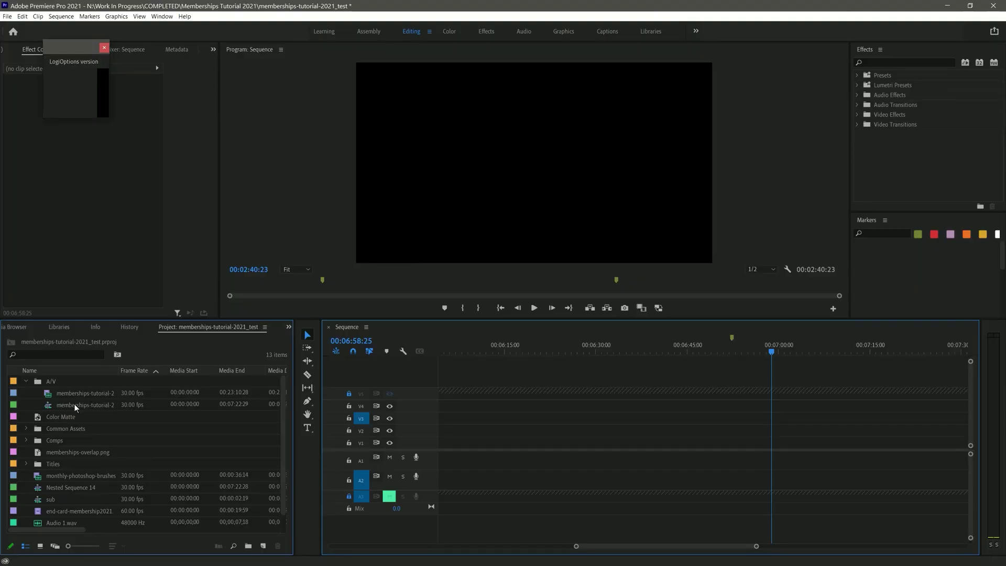
Switch to Premiere Pro, open the memberships-tutorial-2021.mp4 sequence and play back its trimmed clips.
left_click(74, 403)
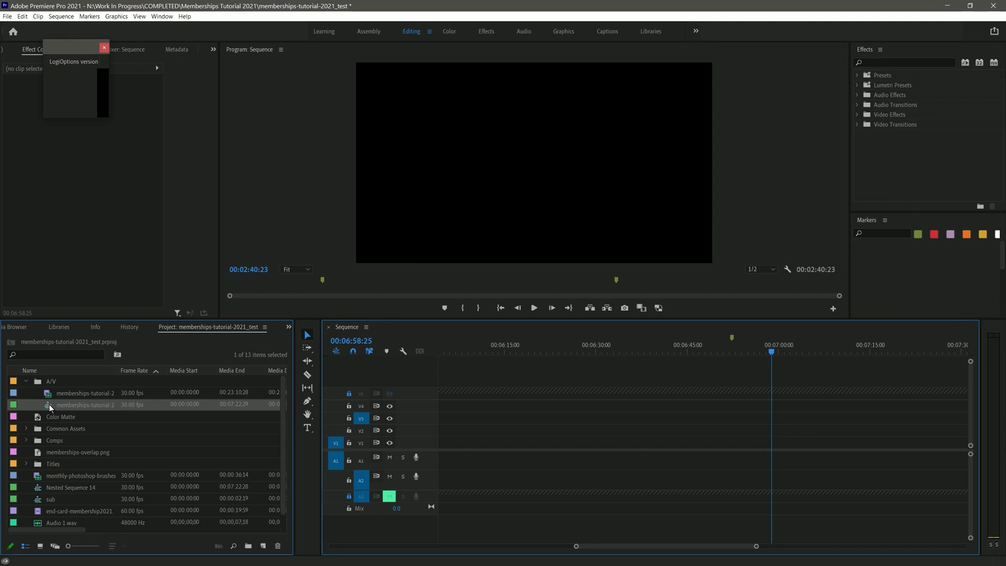
double_click(50, 408)
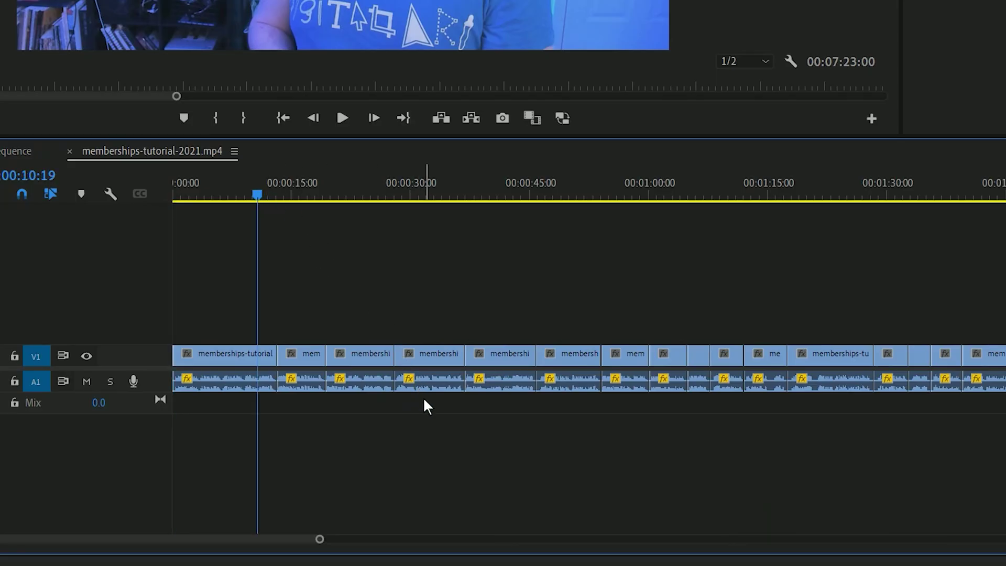
key("space")
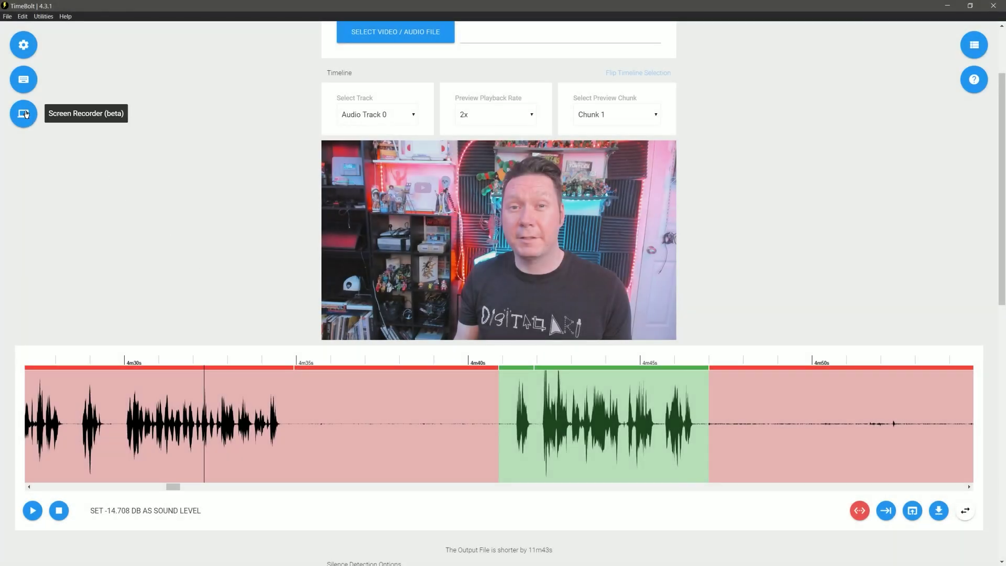
In TimeBolt, open the screen recorder with the Cam Link 4K camera and reposition the camera window.
left_click(25, 113)
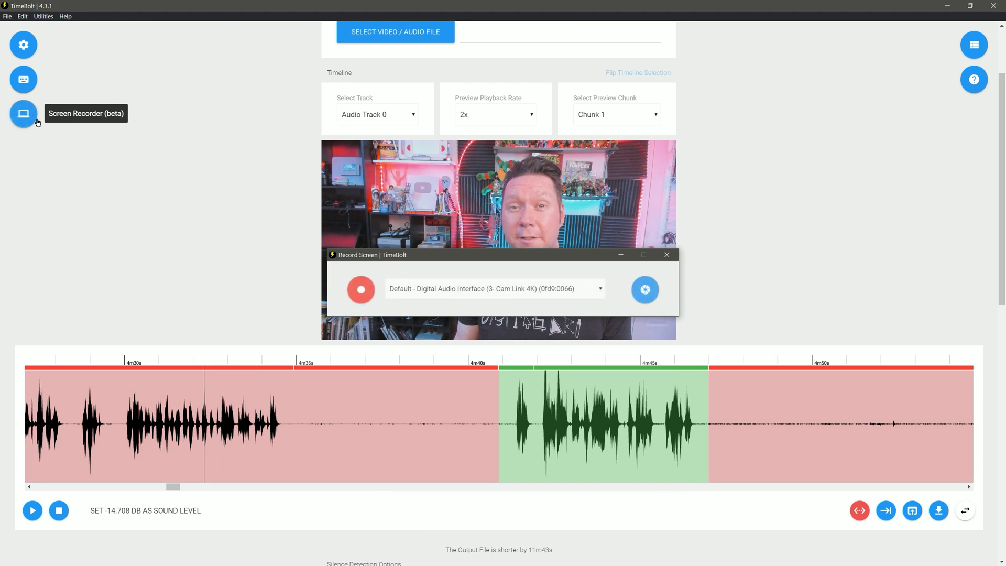
left_click(740, 53)
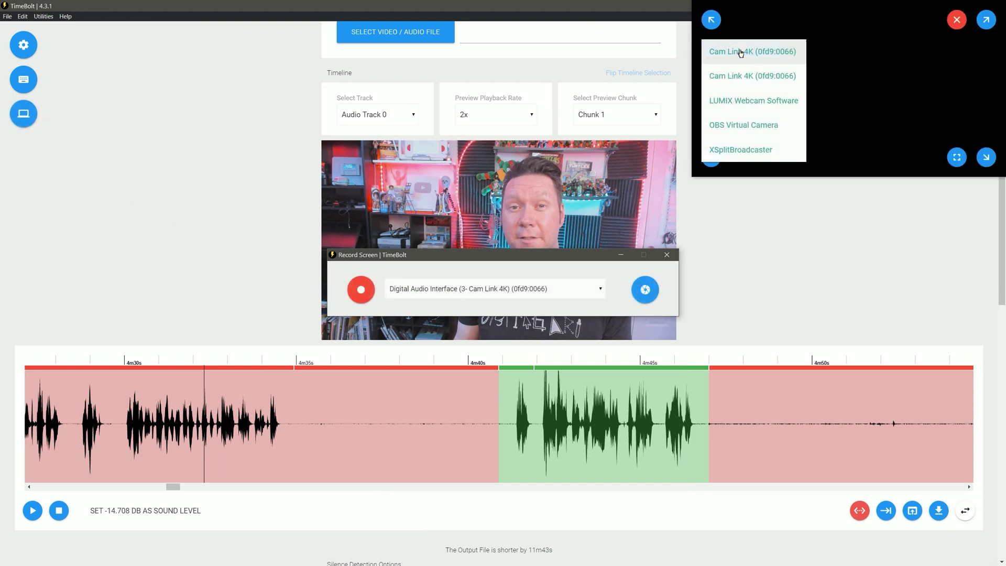
left_click(752, 51)
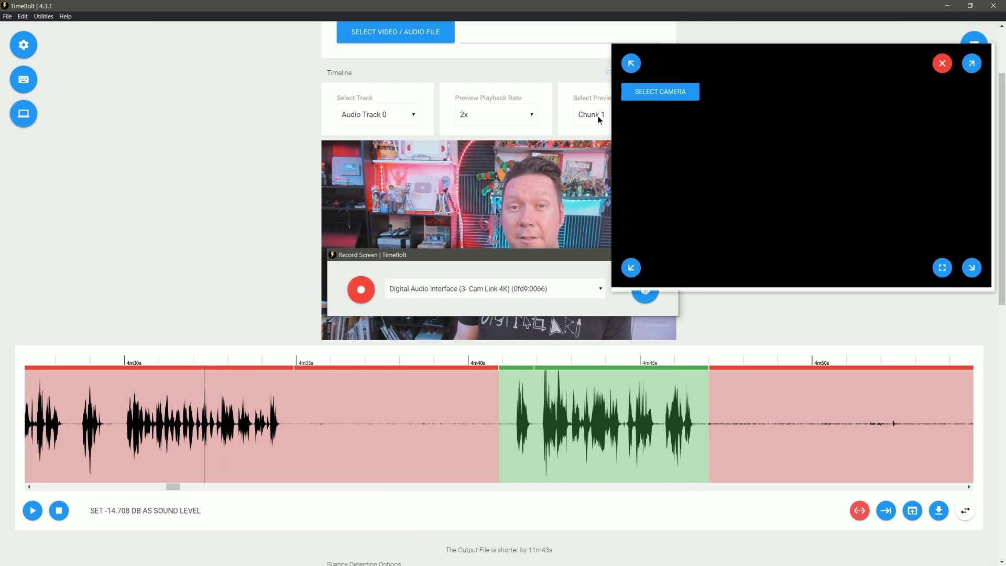
left_click_drag(381, 96, 380, 118)
left_click_drag(500, 197, 372, 205)
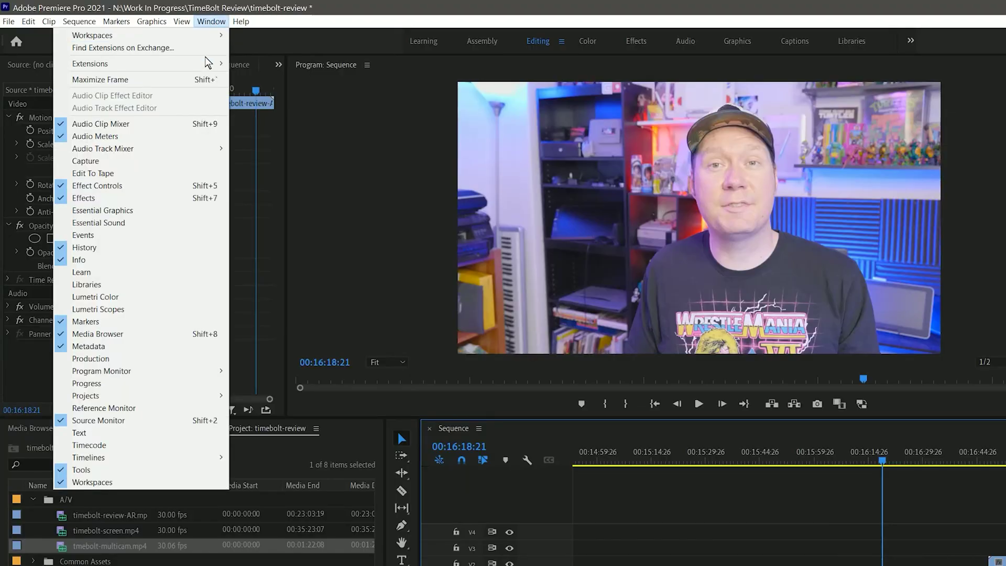
In Premiere Pro, apply a JSON file to the sequence clip with the TimeBolt Extension and inspect the cuts on the stacked tracks.
left_click(285, 77)
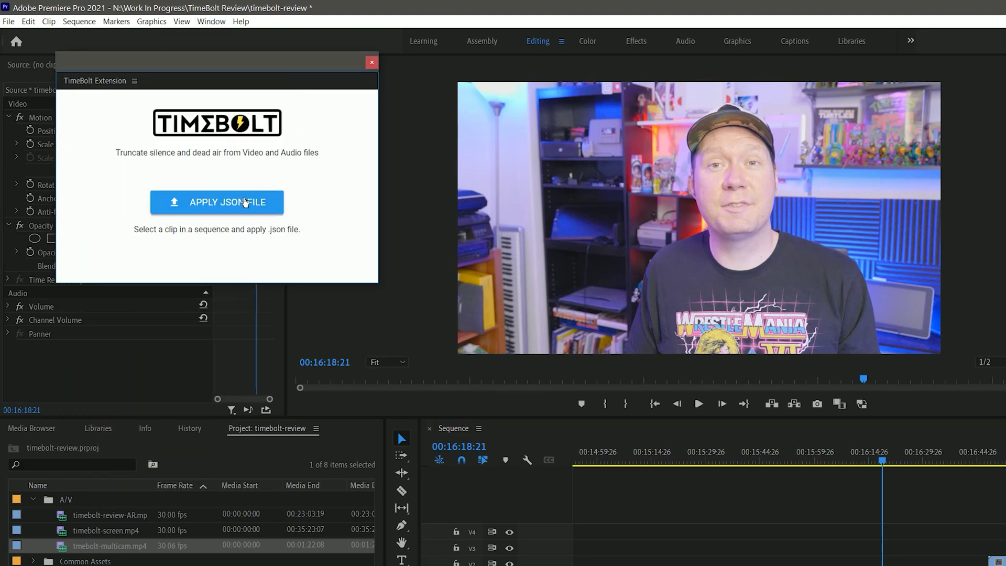
left_click(245, 201)
left_click(417, 144)
left_click(511, 376)
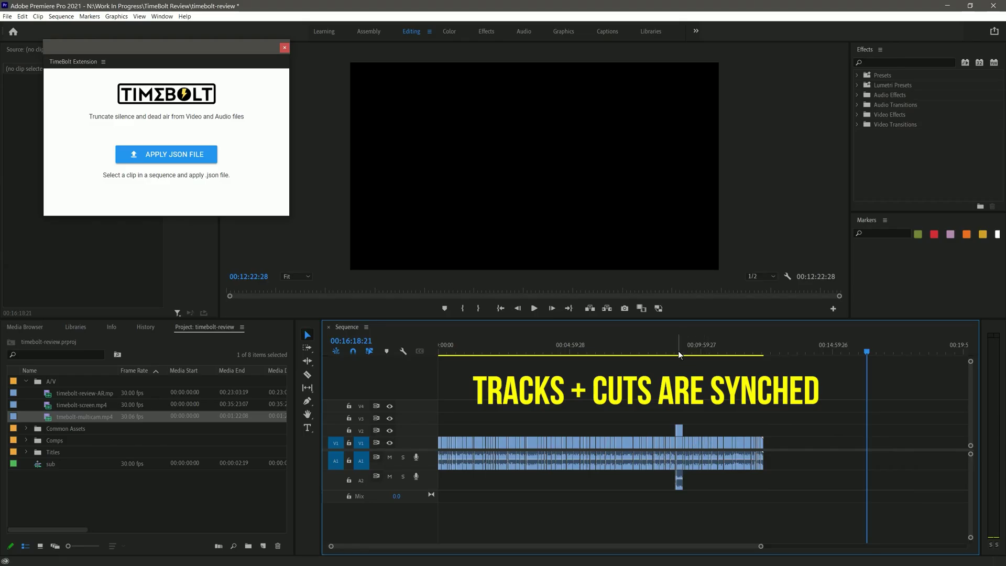
left_click(678, 351)
key("=")
key("=")
key("=")
key("=")
key("=")
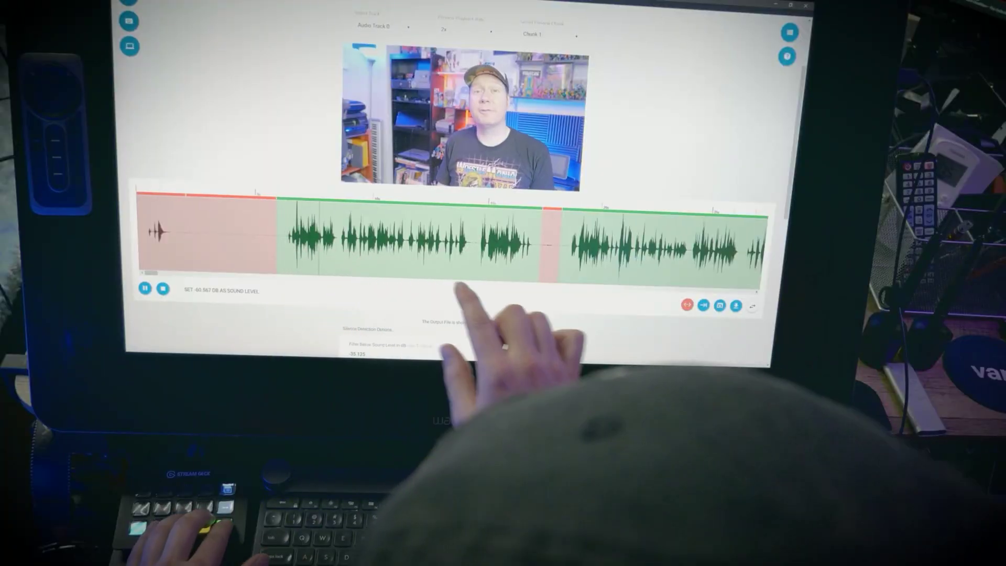
In TimeBolt, play through the new recording and cut the short speech segment that follows the water-drinking pause.
left_click_drag(337, 246, 414, 250)
key("space")
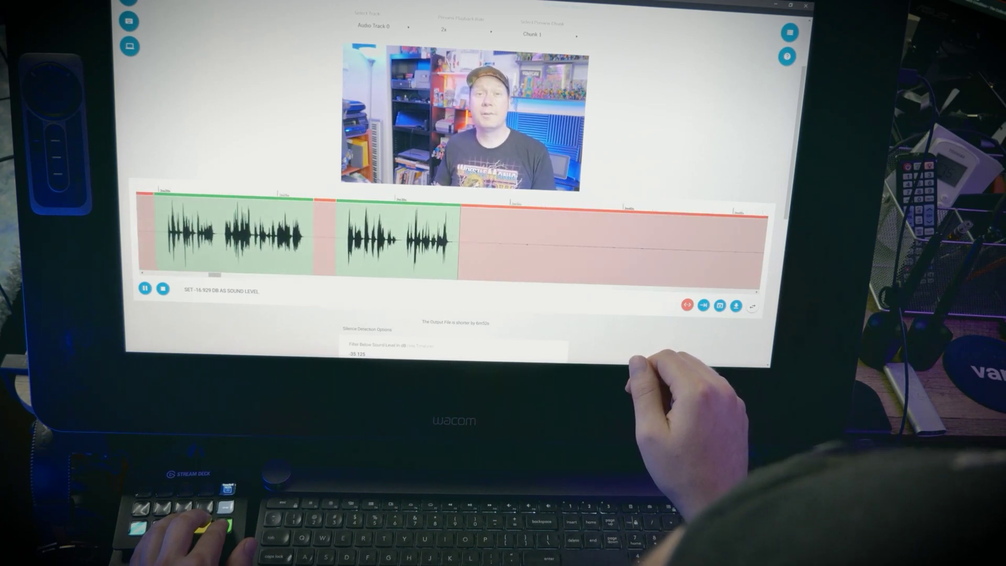
left_click(339, 209)
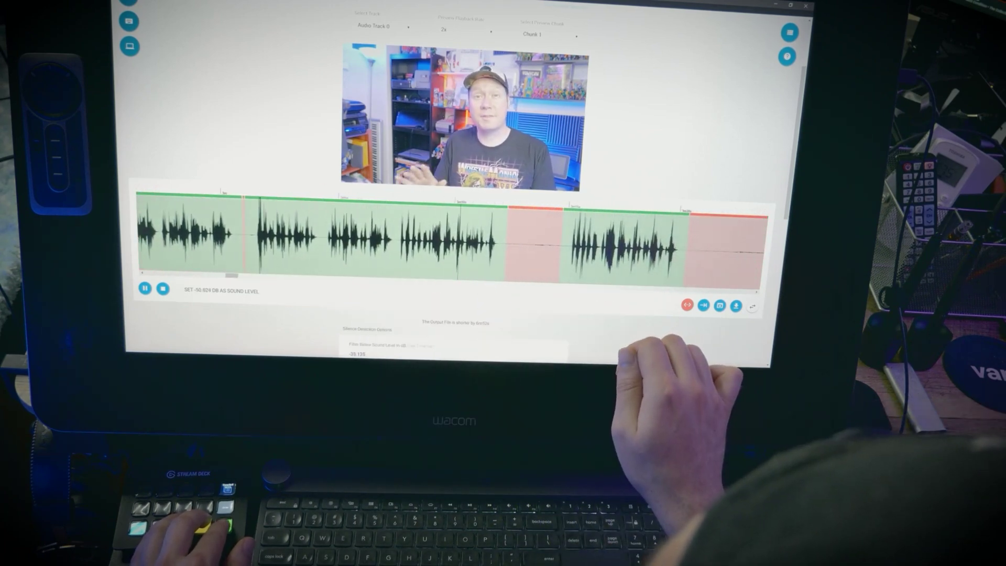
left_click(355, 251)
left_click(506, 261)
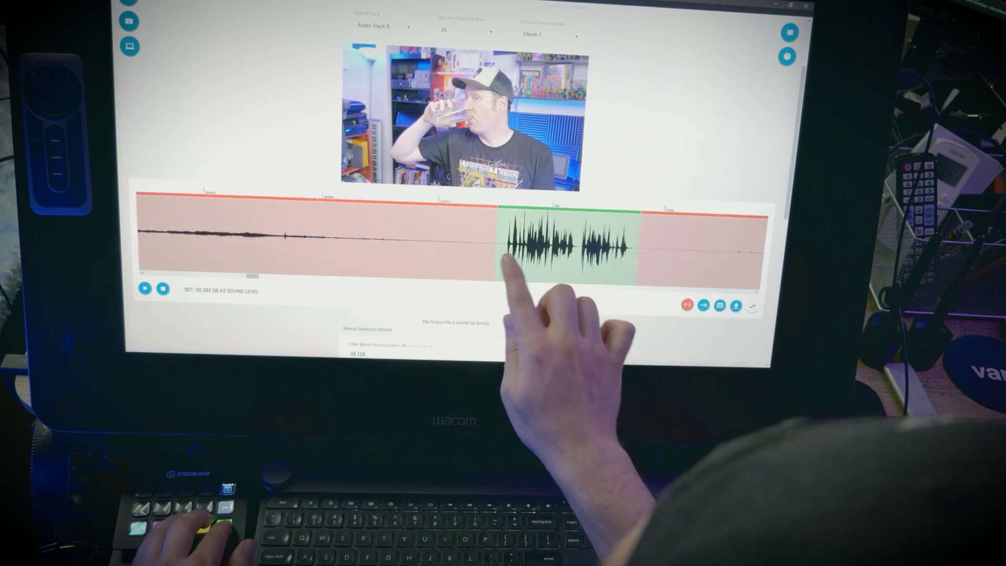
left_click(512, 272)
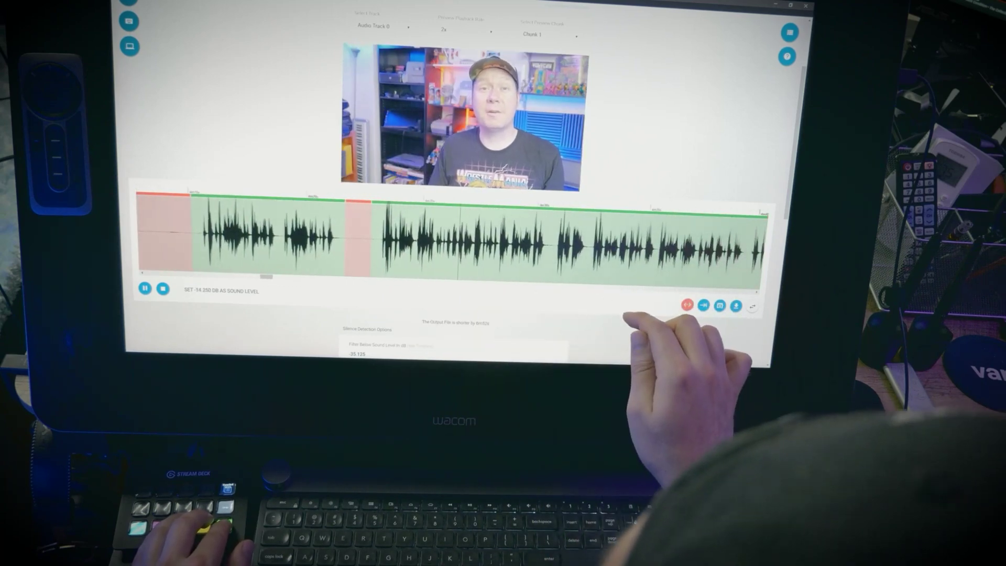
Continue playing the recording at 2x and cut the failed take and the short speech fragment that borders the long pause.
left_click(612, 284)
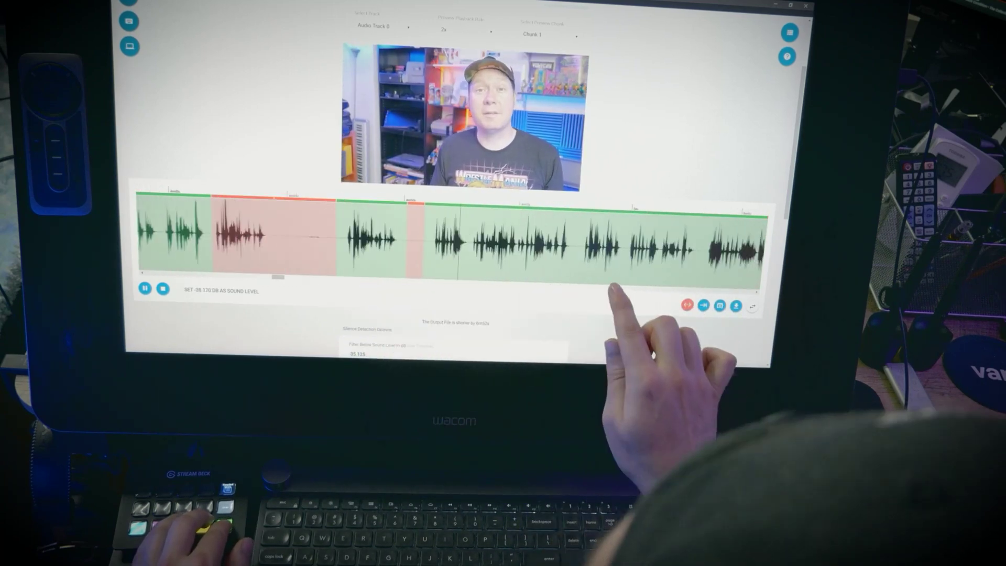
left_click(325, 222)
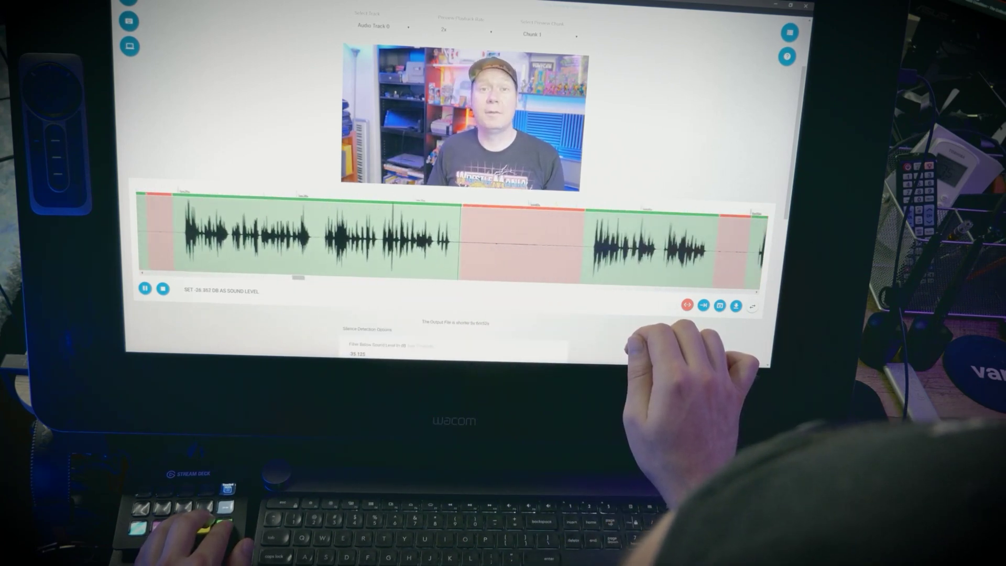
left_click(460, 243)
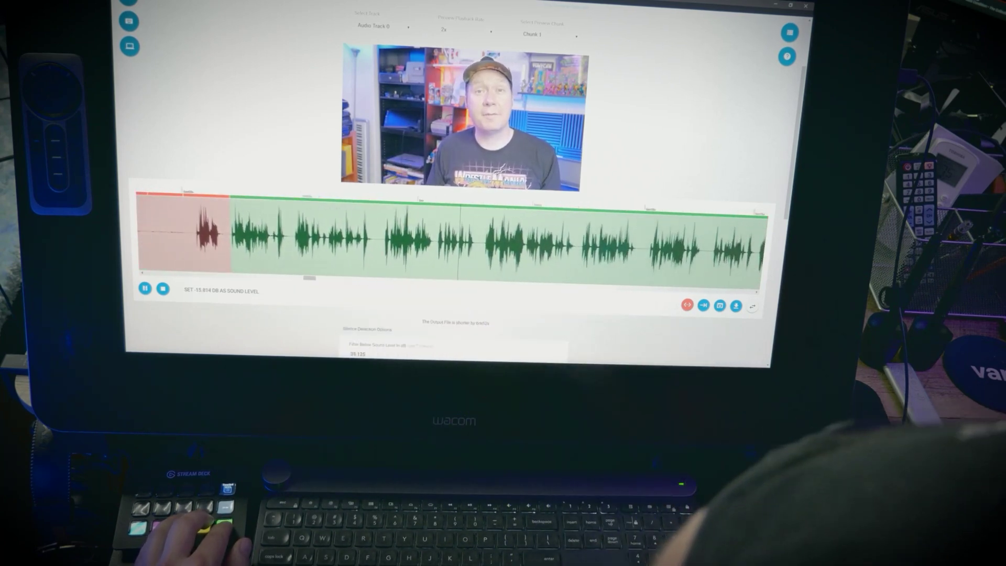
left_click(419, 262)
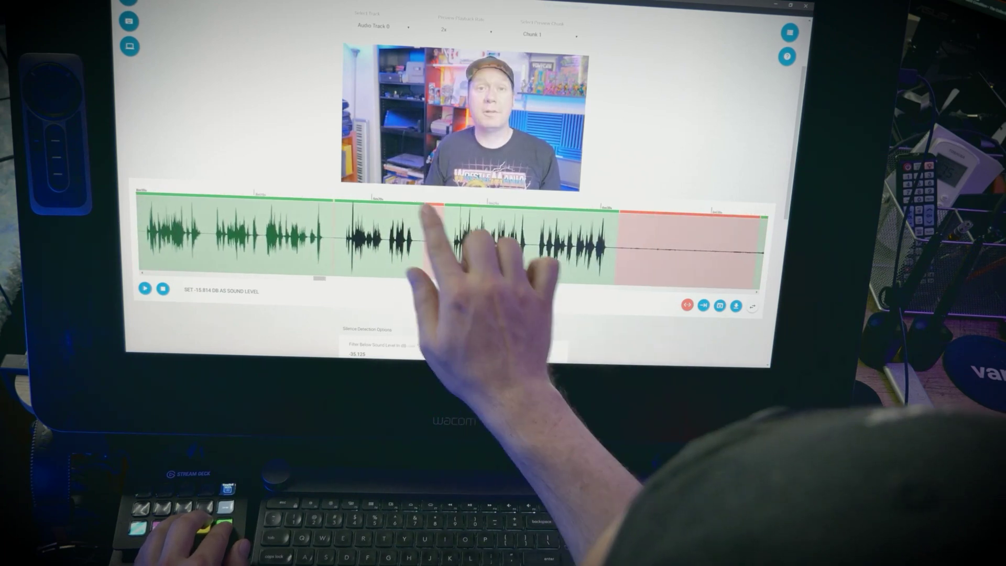
Resume playback and cut the single short speech burst isolated between two pauses.
key("space")
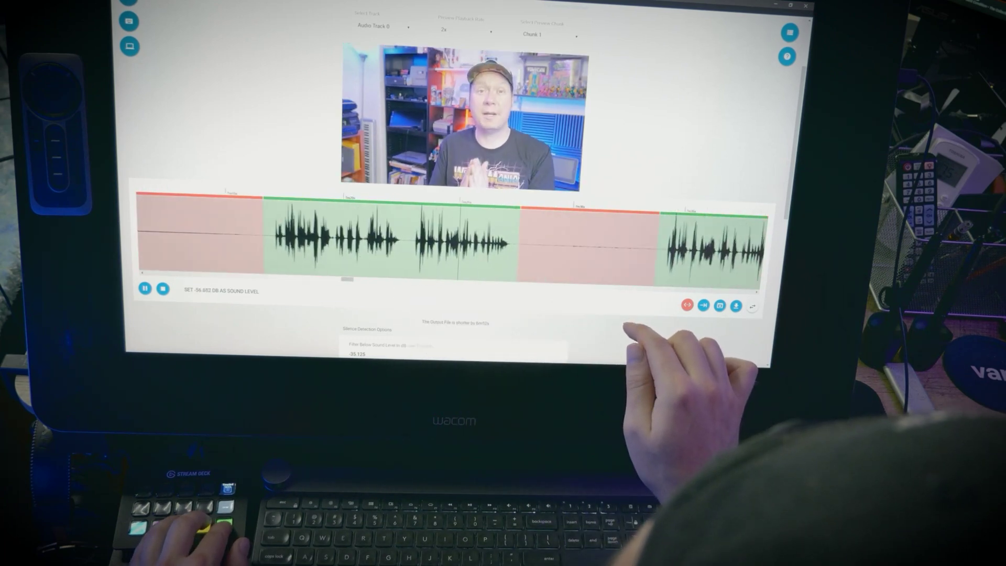
key("Delete")
left_click(336, 264)
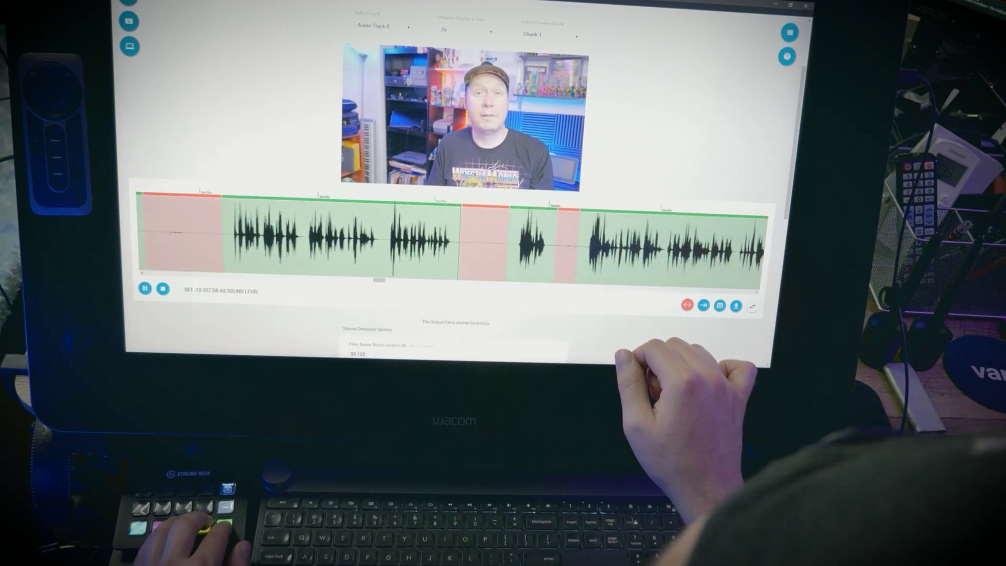
left_click(477, 223)
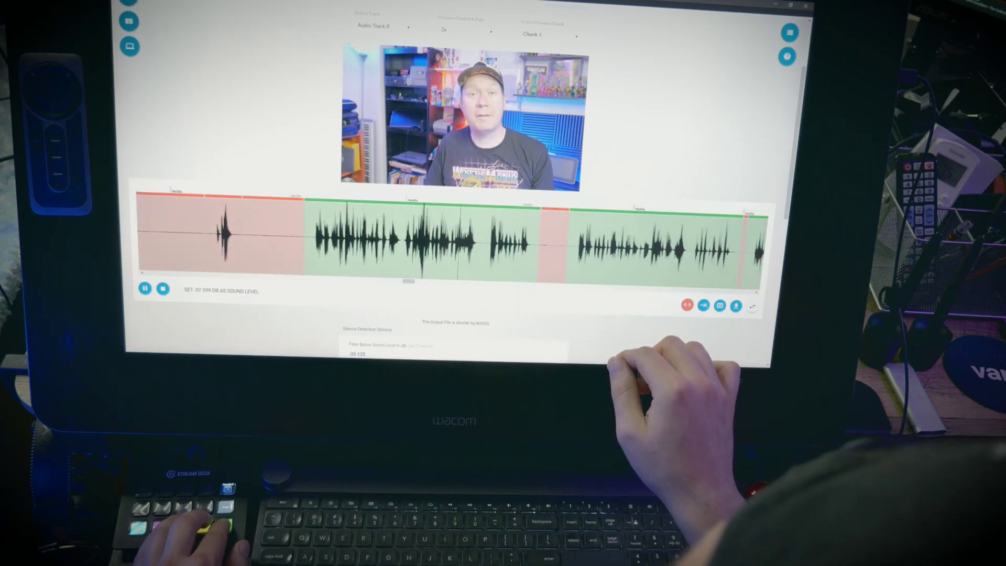
Play onward and cut the low-level noise segments detected as sound between the spoken clips.
left_click(359, 266)
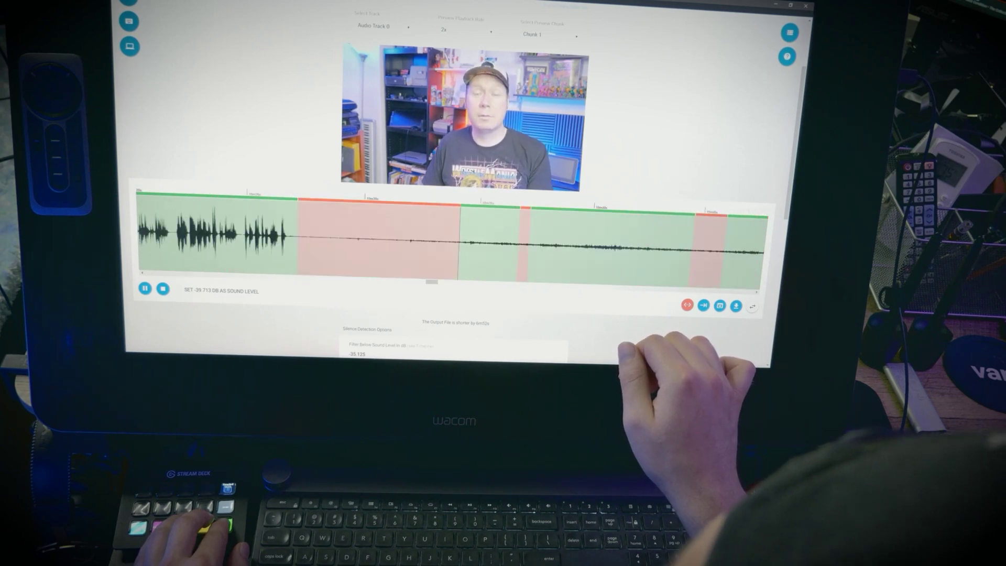
left_click(425, 259)
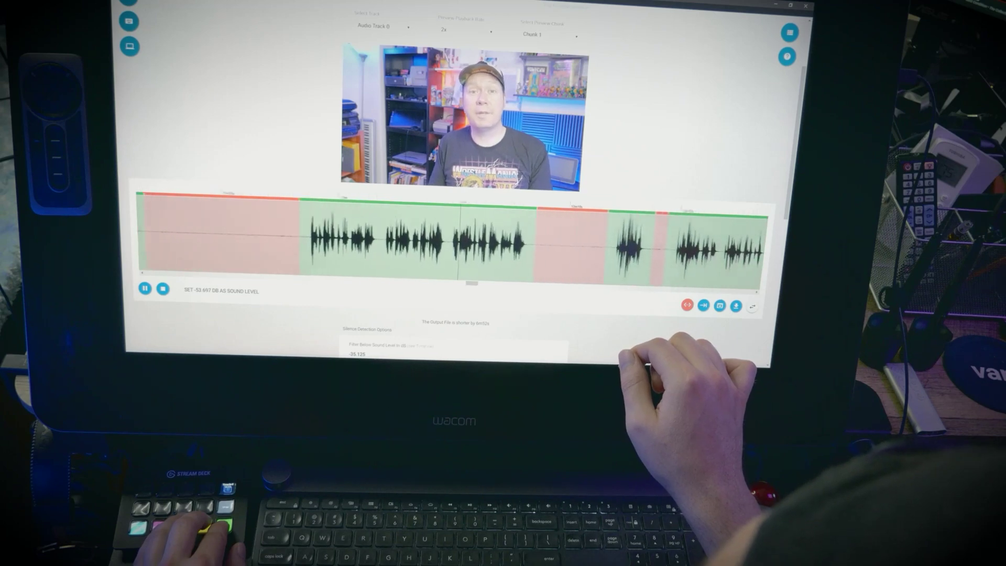
left_click(455, 256)
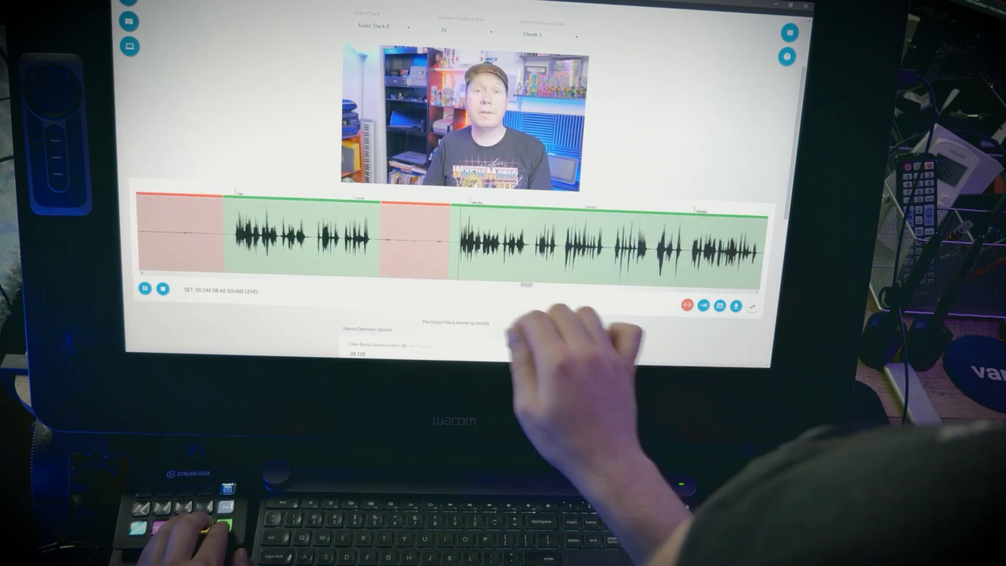
left_click(319, 251)
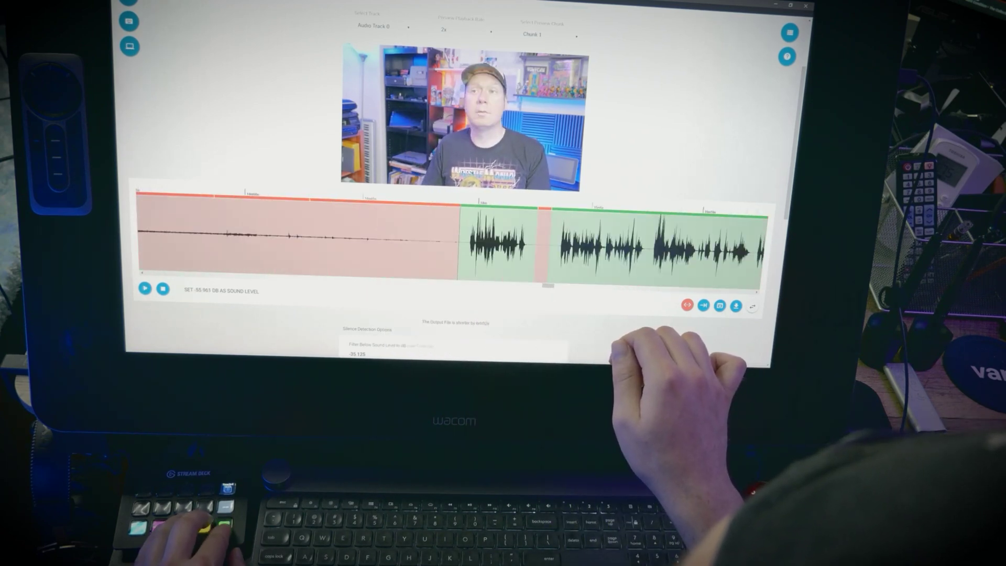
left_click_drag(388, 243, 584, 251)
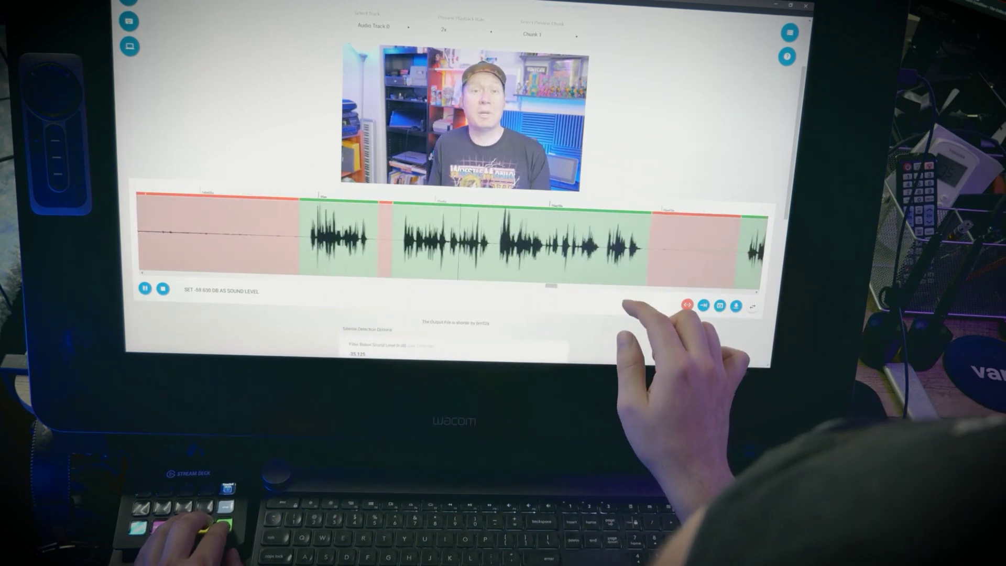
Cut the lone sound blip and the long, nearly silent stretch between takes, skipping ahead to the next speech.
left_click(343, 243)
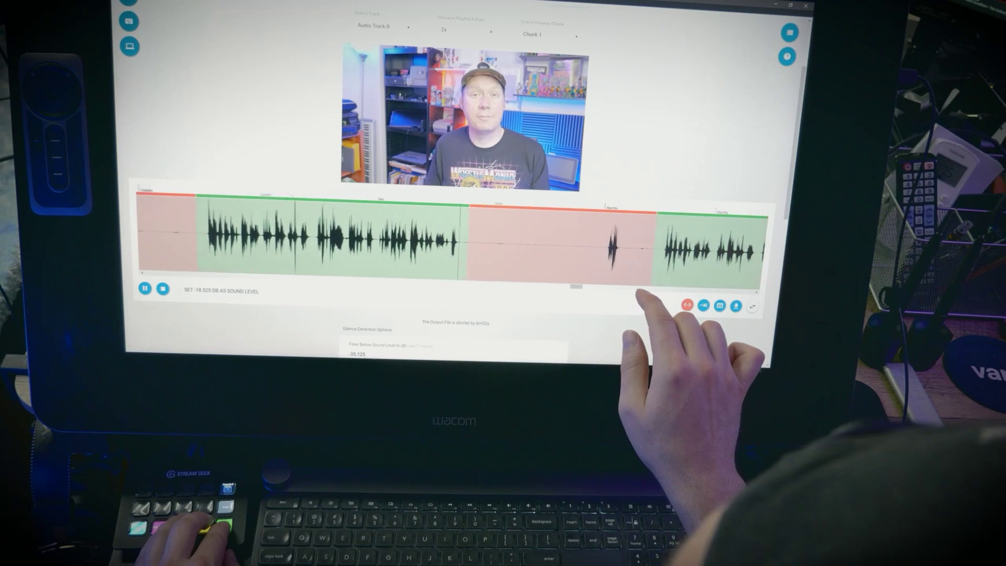
left_click(554, 219)
left_click(631, 287)
left_click(598, 286)
left_click(607, 288)
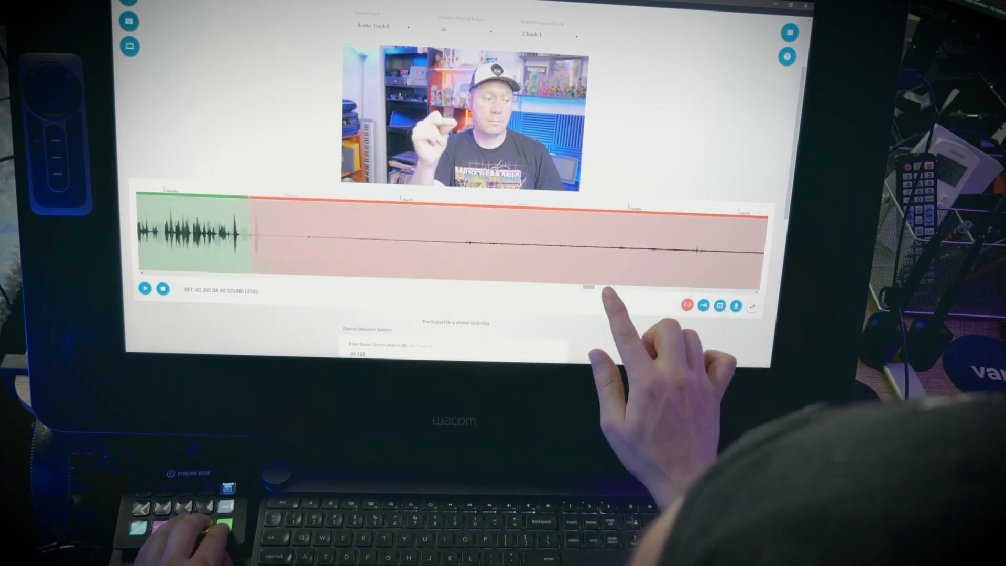
left_click(531, 223)
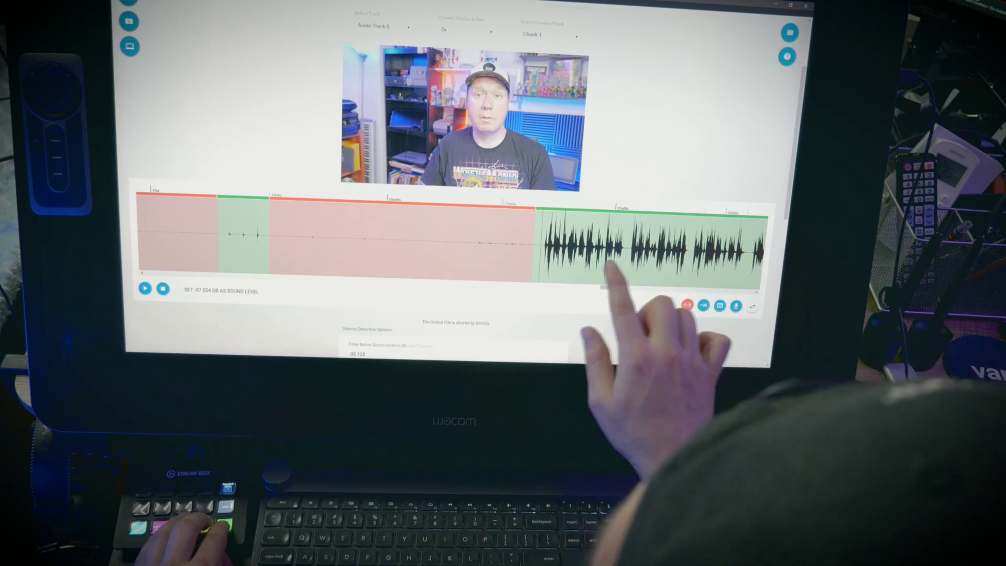
Play through the clips following the quiet stretch and cut the three-burst speech fragment isolated between two silences.
left_click(663, 237)
left_click_drag(694, 248, 471, 218)
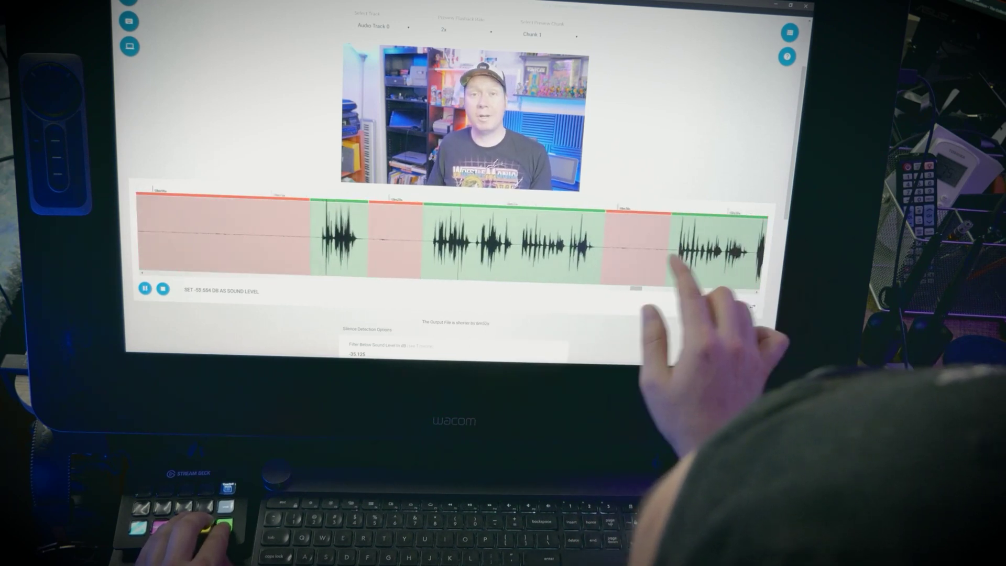
left_click(655, 272)
left_click(307, 207)
left_click(652, 272)
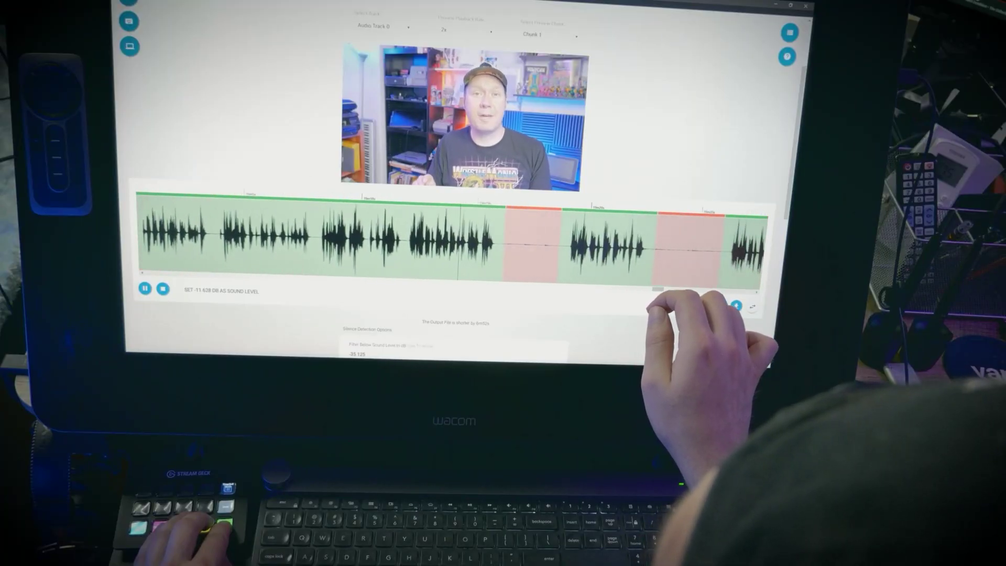
left_click(355, 212)
left_click(504, 272)
left_click(628, 277)
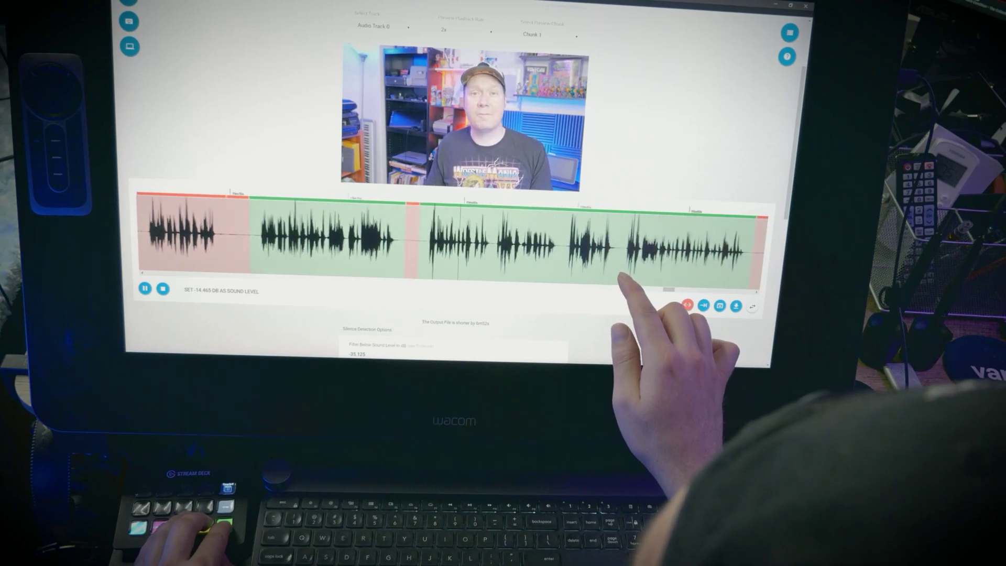
Pause and resume playback while cutting the next two short speech fragments that stand alone between silences.
key("XF86AudioPlay")
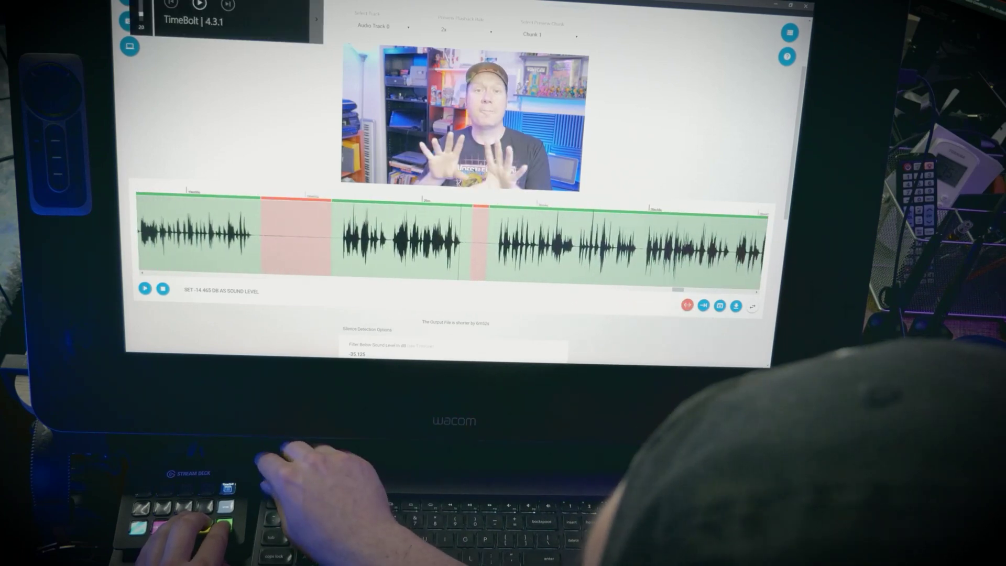
left_click(472, 231)
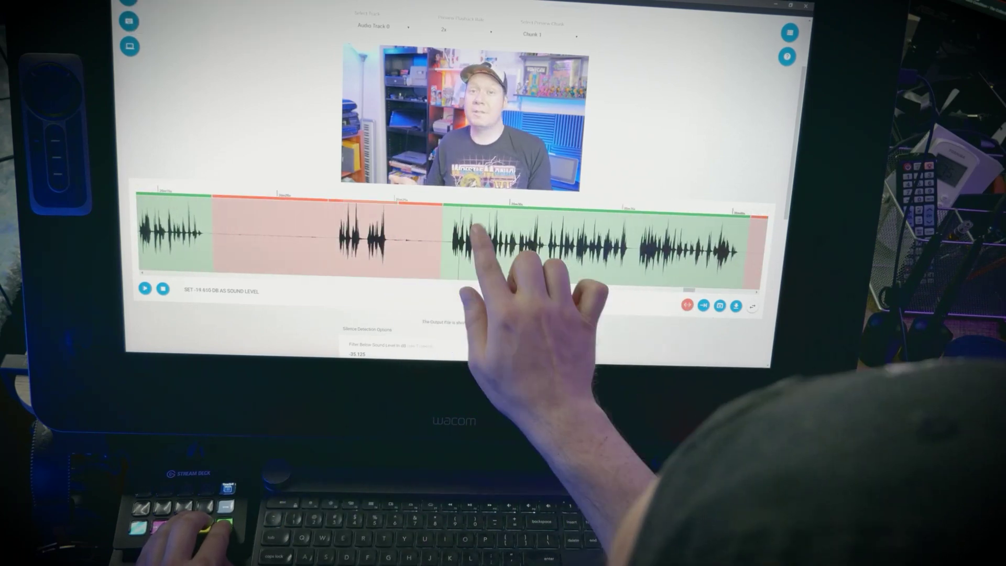
key("space")
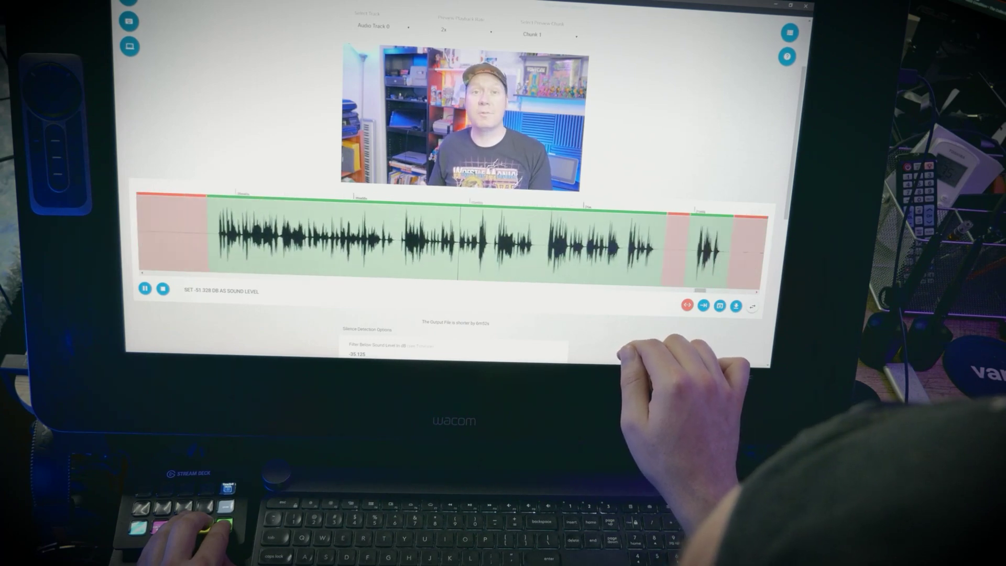
left_click(443, 233)
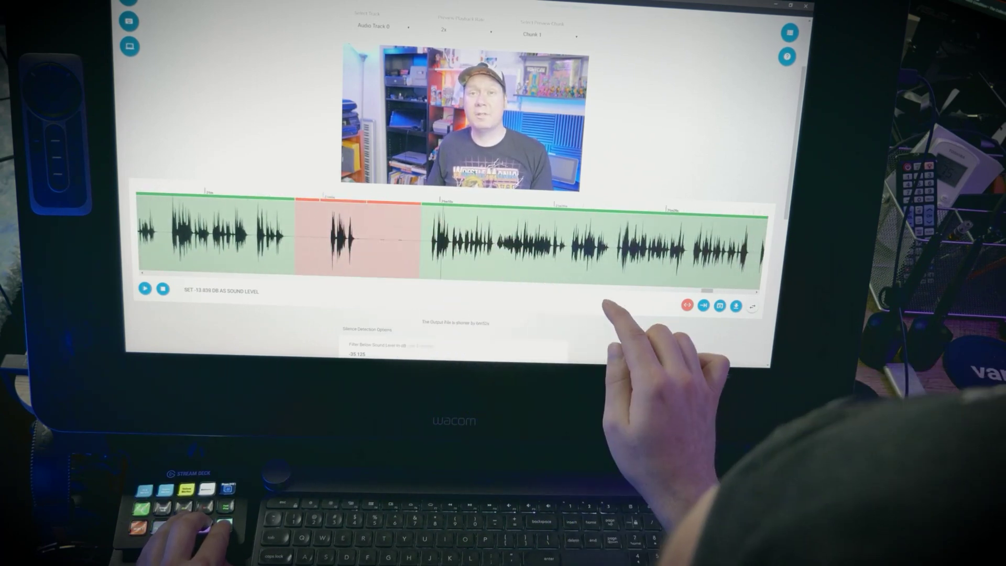
Jump ahead to sample playback of the recording, and return to the long clip after the last cut fragment.
left_click(735, 306)
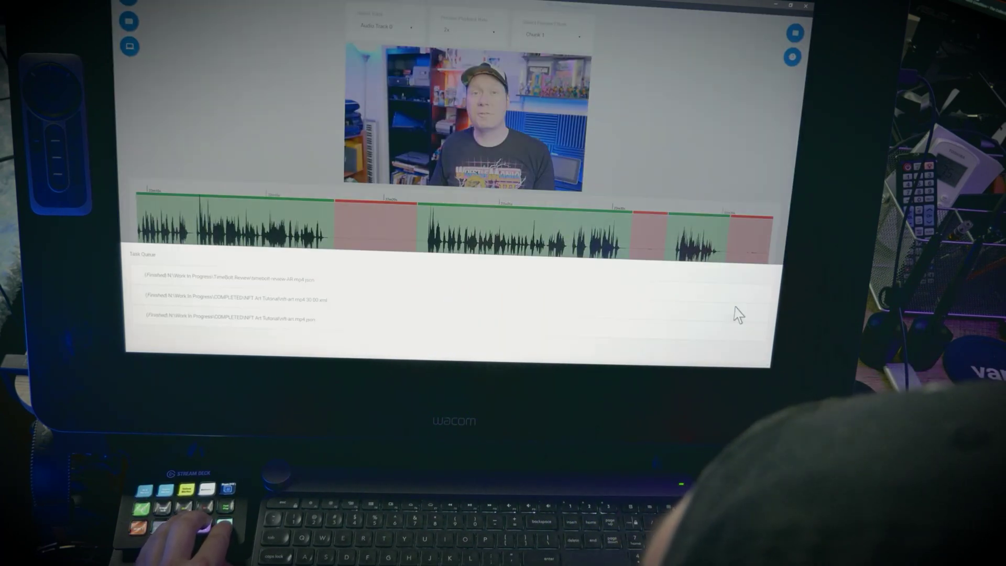
left_click(170, 246)
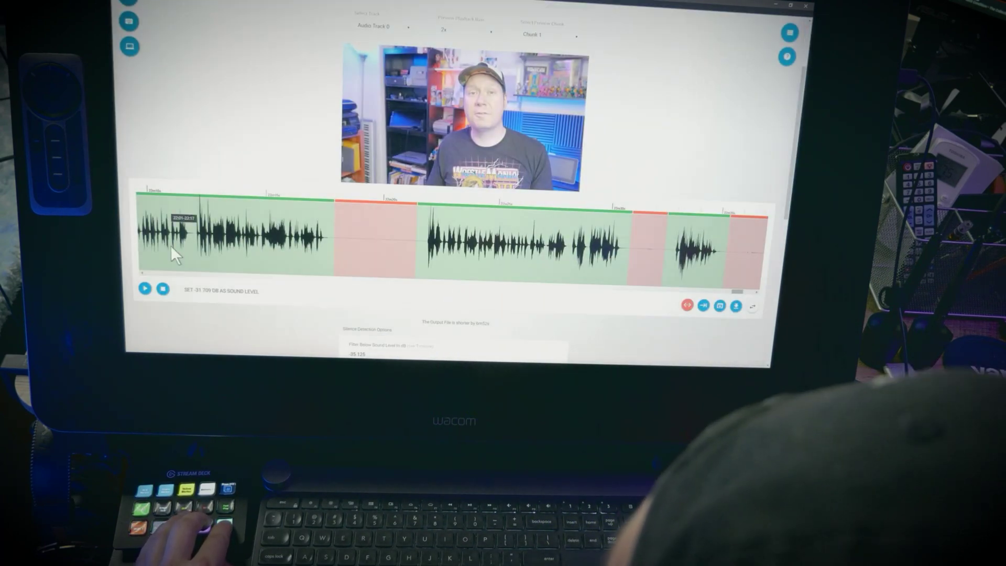
left_click(233, 231)
left_click(145, 289)
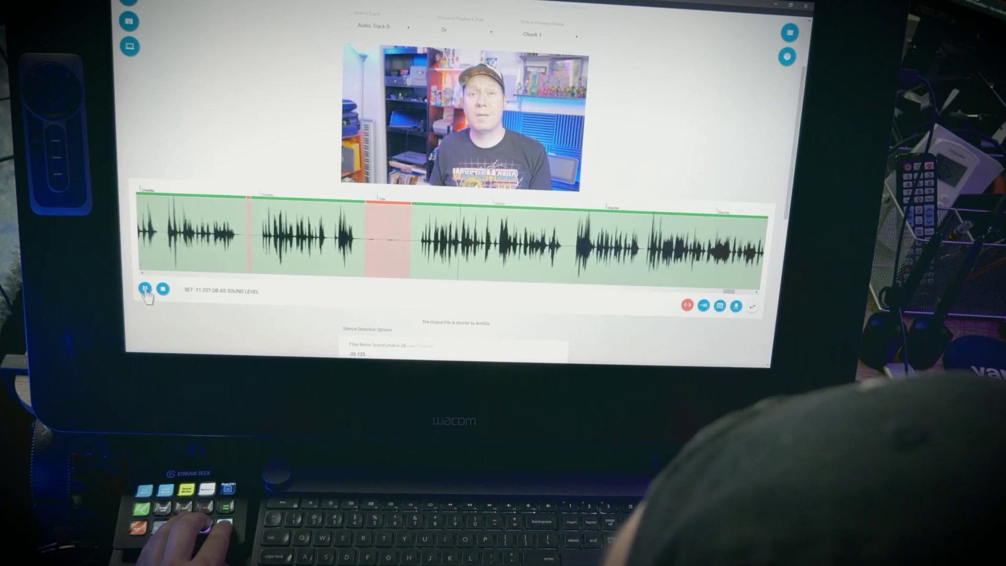
left_click(163, 290)
left_click_drag(731, 291, 692, 290)
left_click(458, 242)
key("space")
left_click(329, 220)
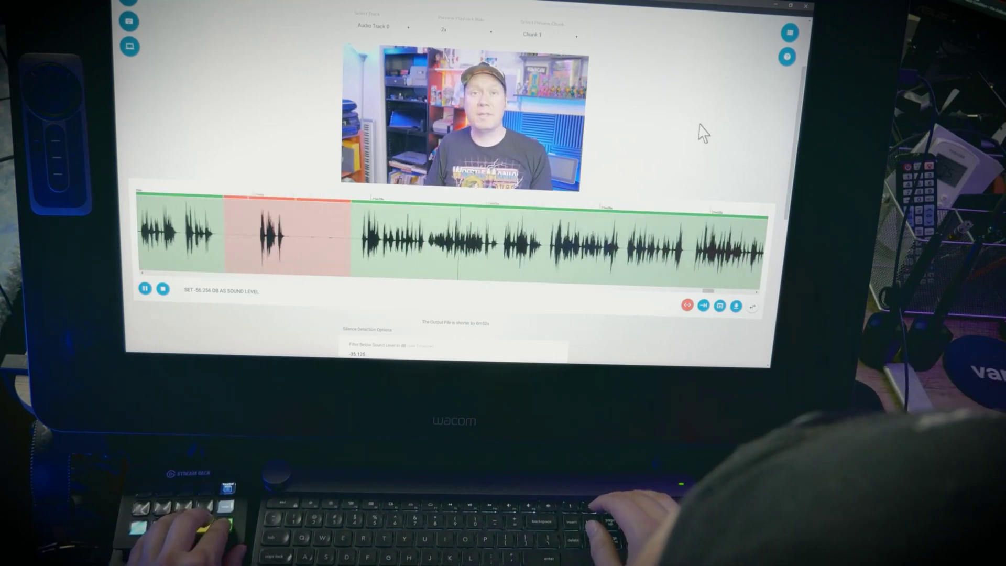
Pause near the end of the long speech clip and cut its unwanted last section before the silence.
key("Left")
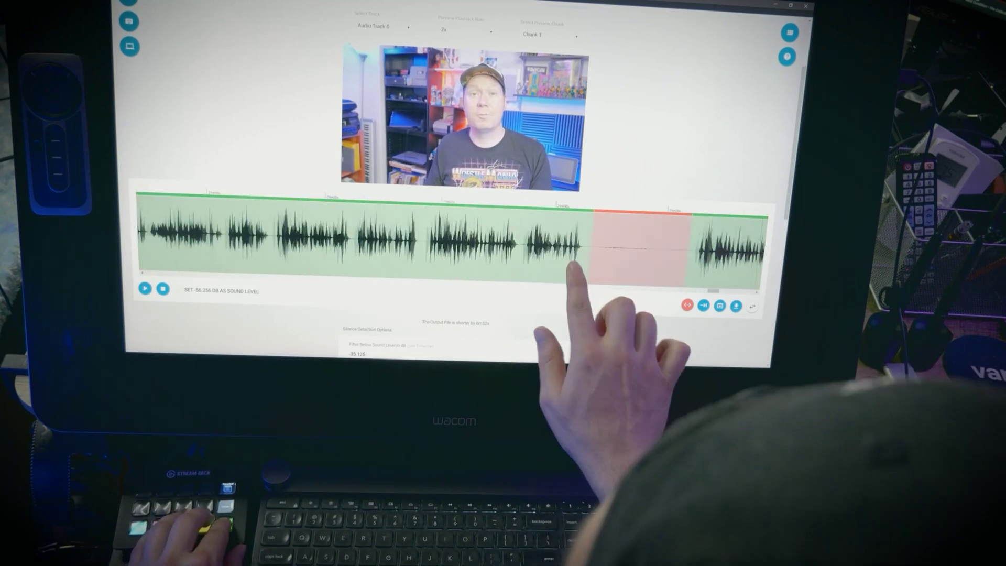
left_click(314, 246)
left_click(368, 251)
key("Delete")
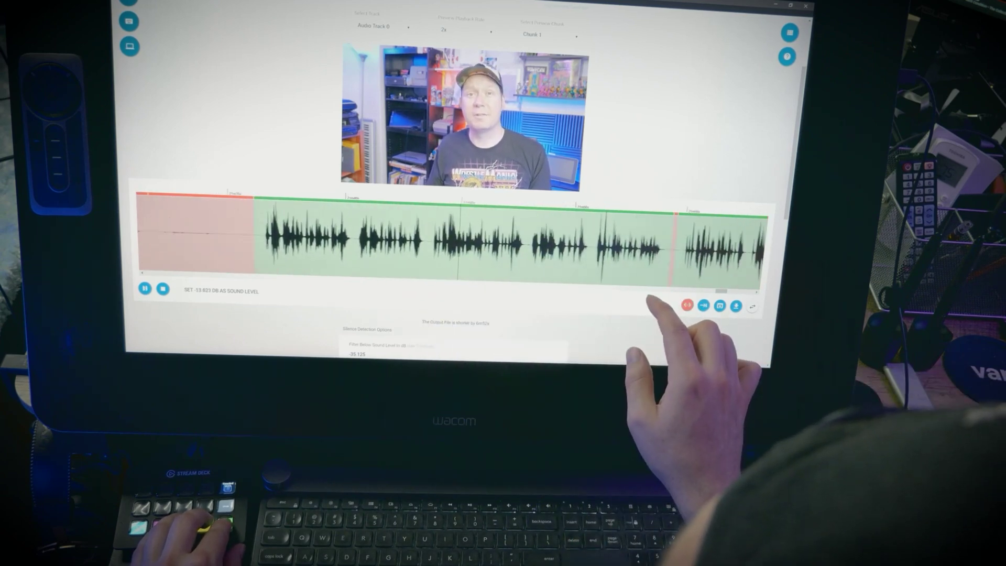
Cut the unwanted speech fragments just before the final clip and play through to the end of the recording.
left_click(521, 207)
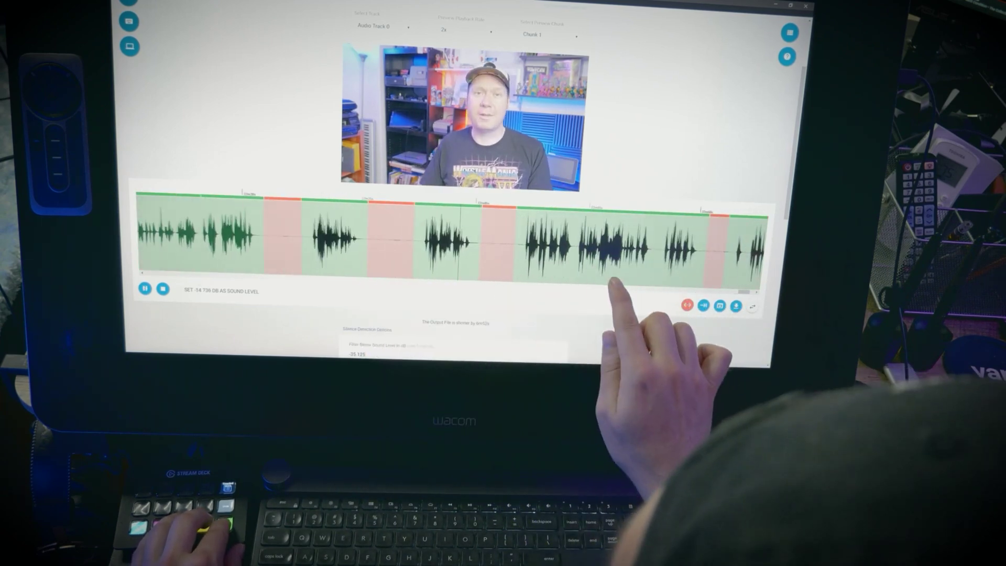
key("space")
left_click(416, 239)
key("Delete")
left_click(533, 223)
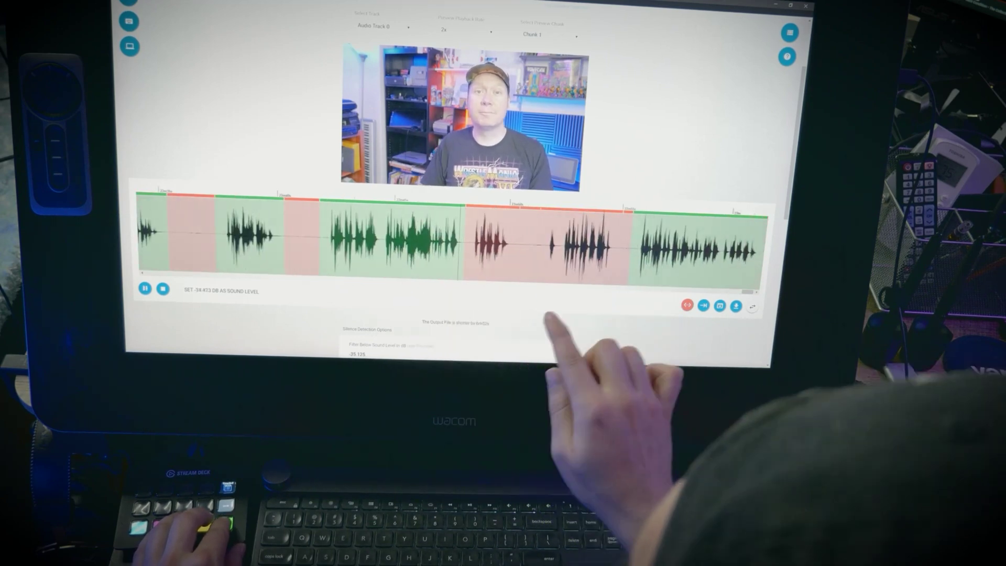
left_click(736, 305)
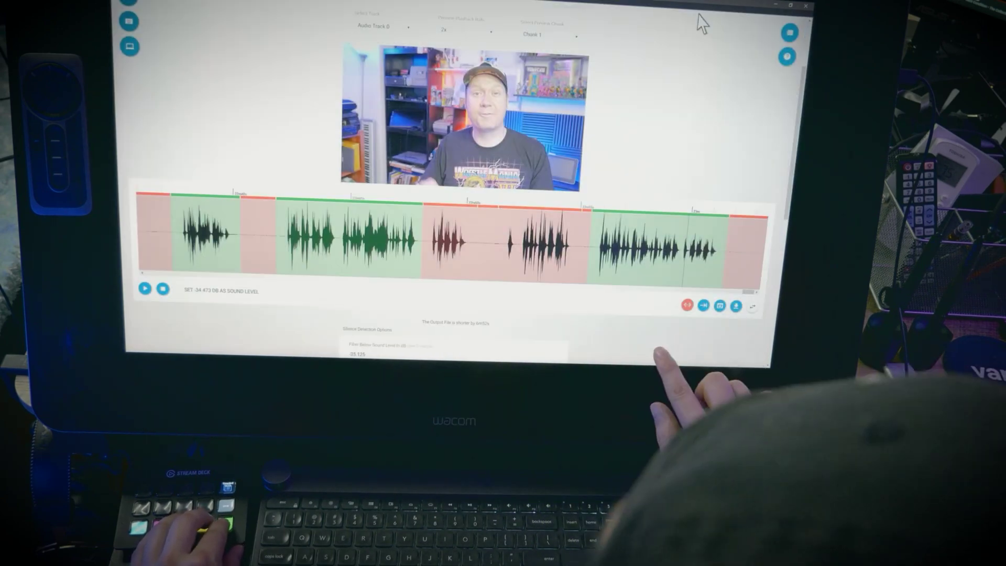